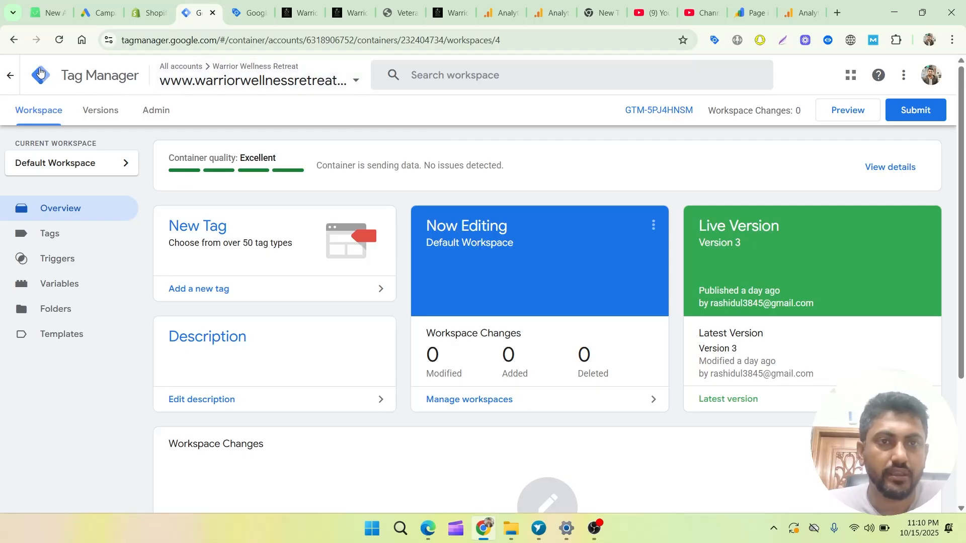
# Open the server container under the Tag Manager account whose name ends in "_Local".
pyautogui.click(324, 79)
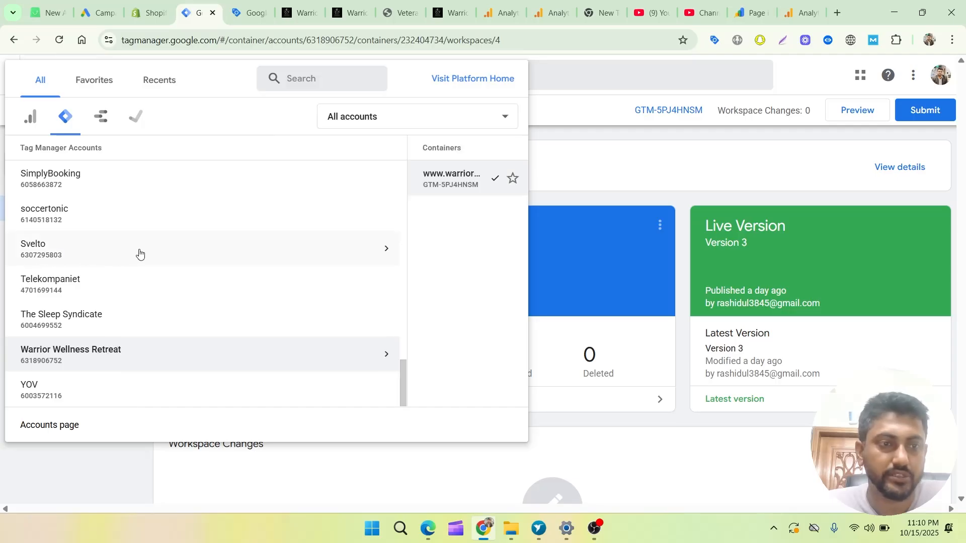
pyautogui.scroll(4, 141, 253)
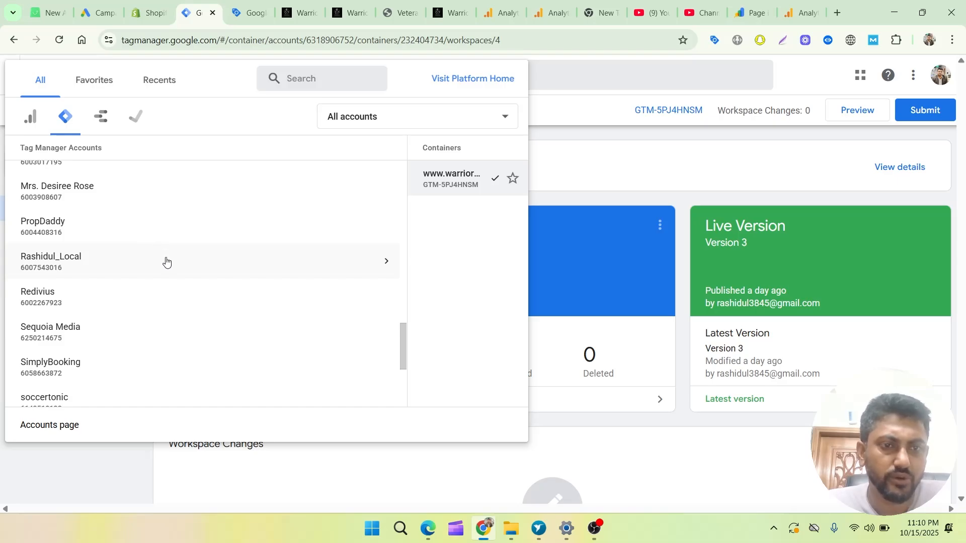
pyautogui.click(162, 258)
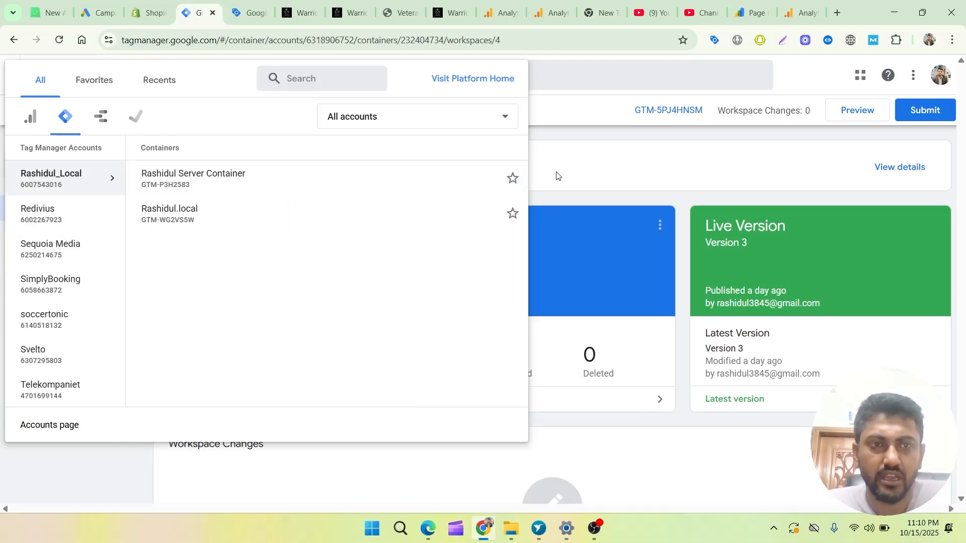
pyautogui.click(216, 190)
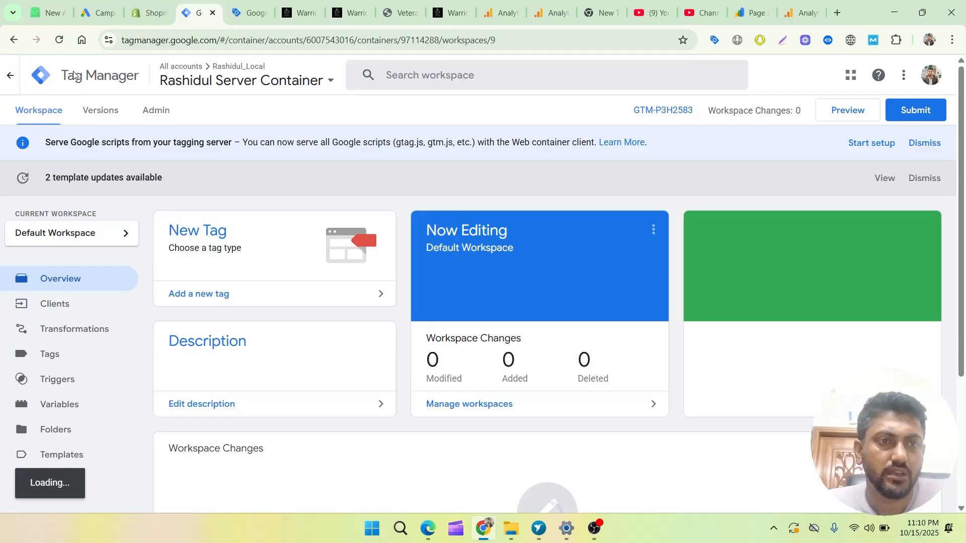
# Return to the Tag Manager overview that lists all accounts.
pyautogui.click(49, 81)
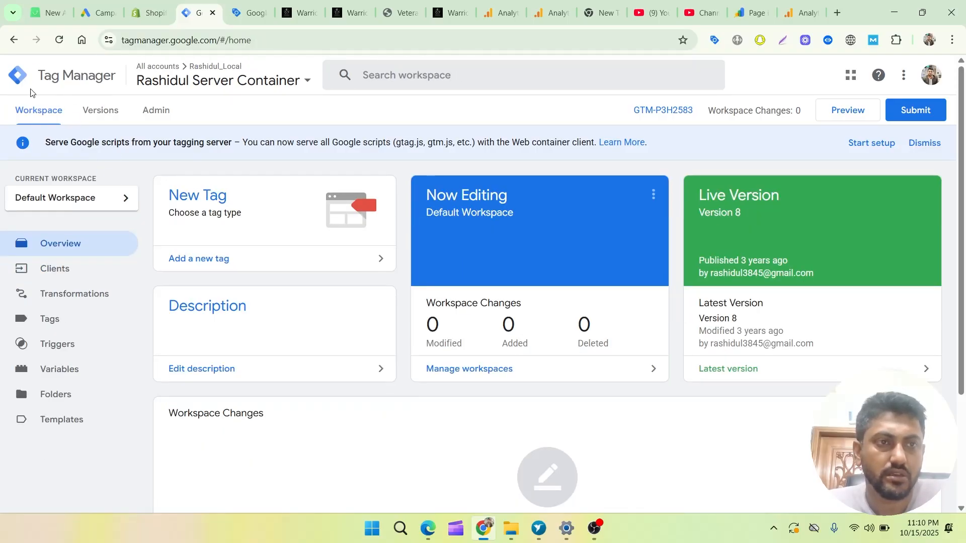
pyautogui.click(14, 81)
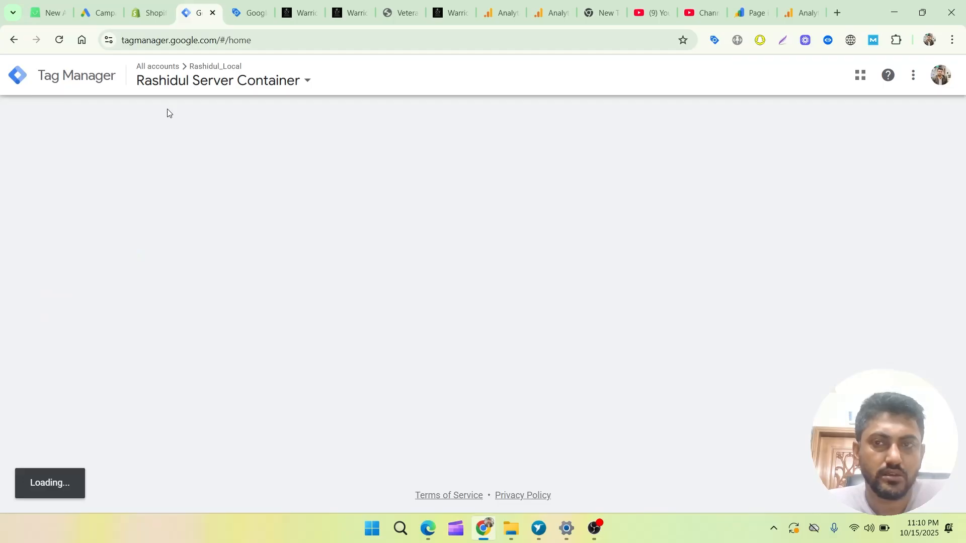
pyautogui.click(200, 83)
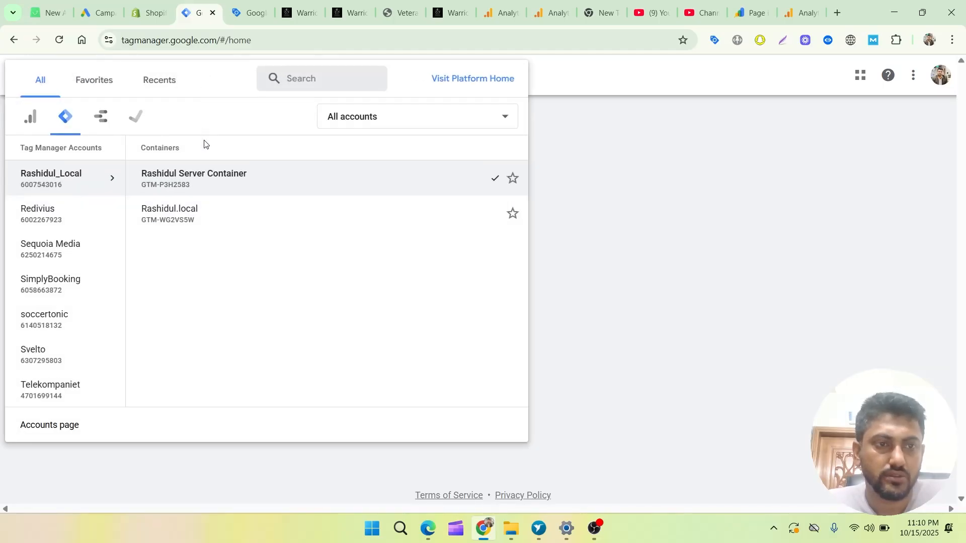
pyautogui.scroll(10, 75, 277)
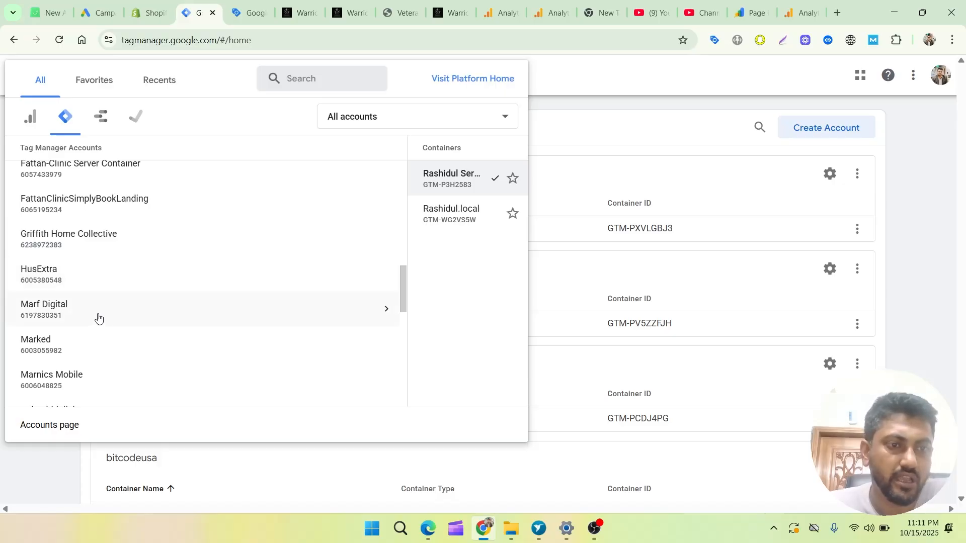
pyautogui.scroll(-1, 98, 317)
pyautogui.scroll(-2, 98, 317)
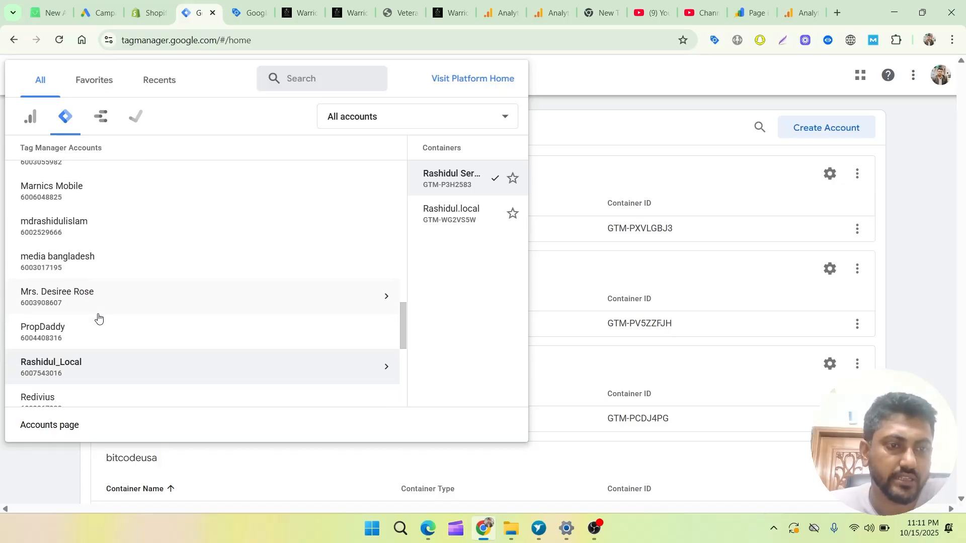
pyautogui.click(107, 231)
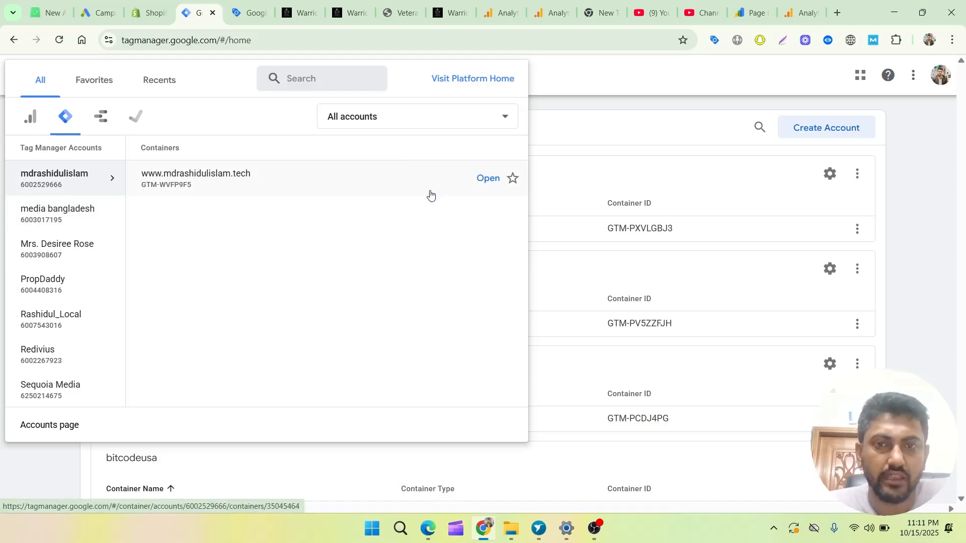
pyautogui.click(705, 173)
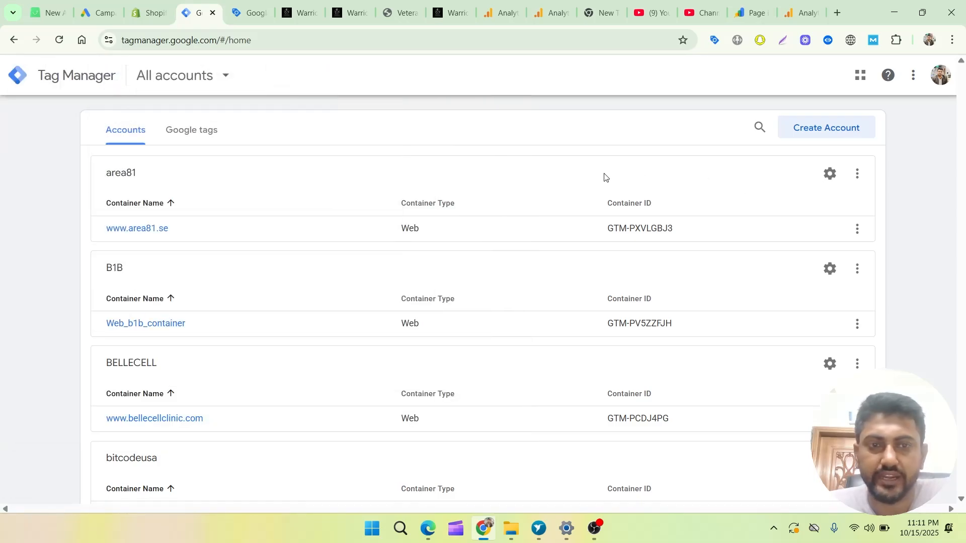
# Open the admin settings of the account listed between Marnics Mobile and media bangladesh.
pyautogui.scroll(-5, 420, 285)
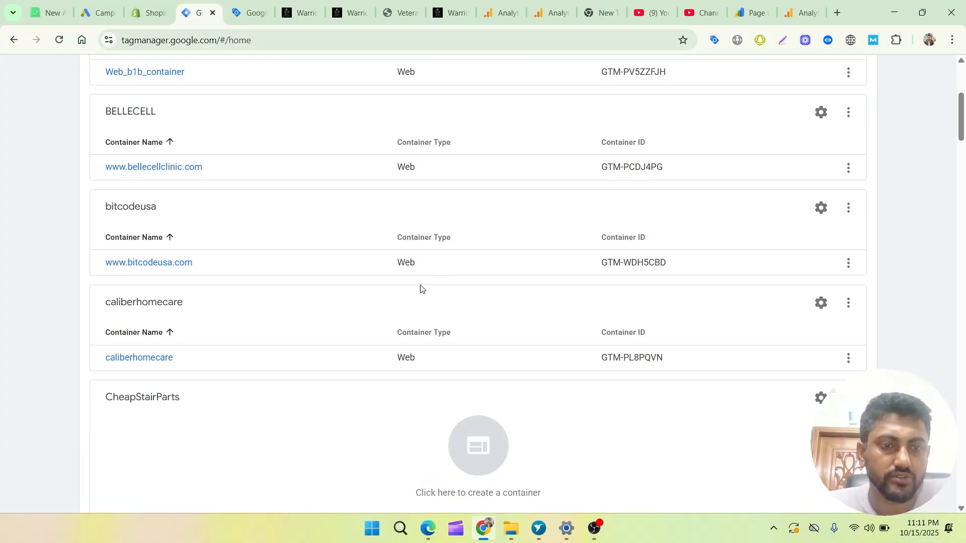
pyautogui.scroll(-16, 420, 286)
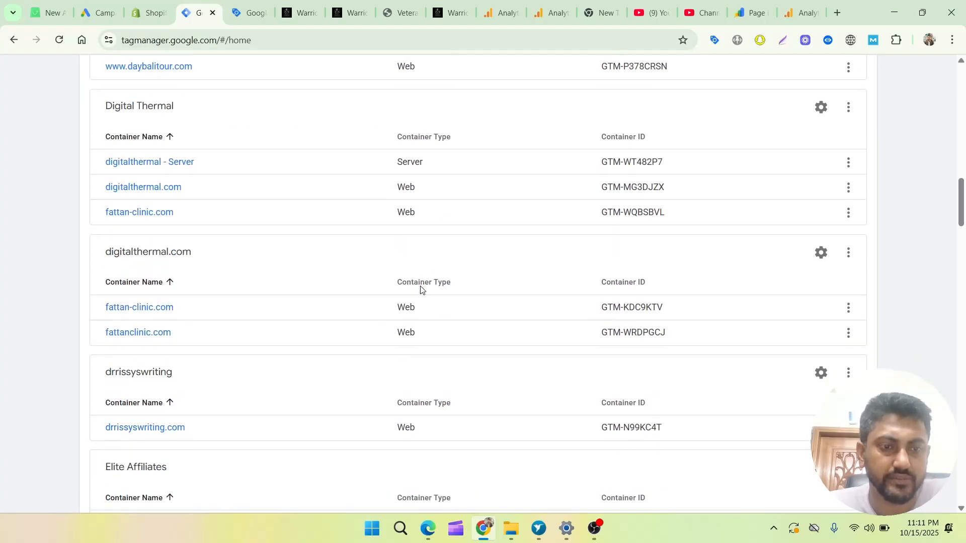
pyautogui.scroll(-10, 420, 287)
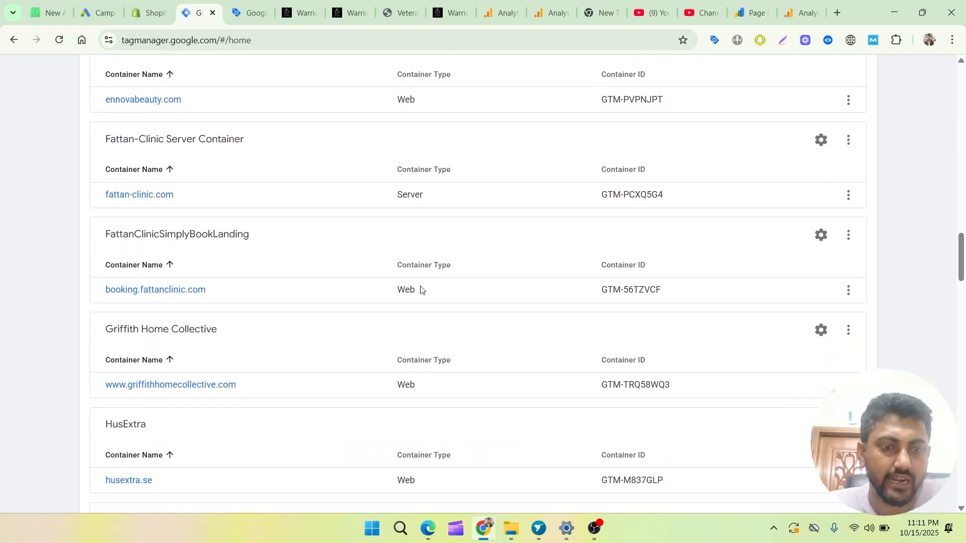
pyautogui.scroll(-9, 420, 289)
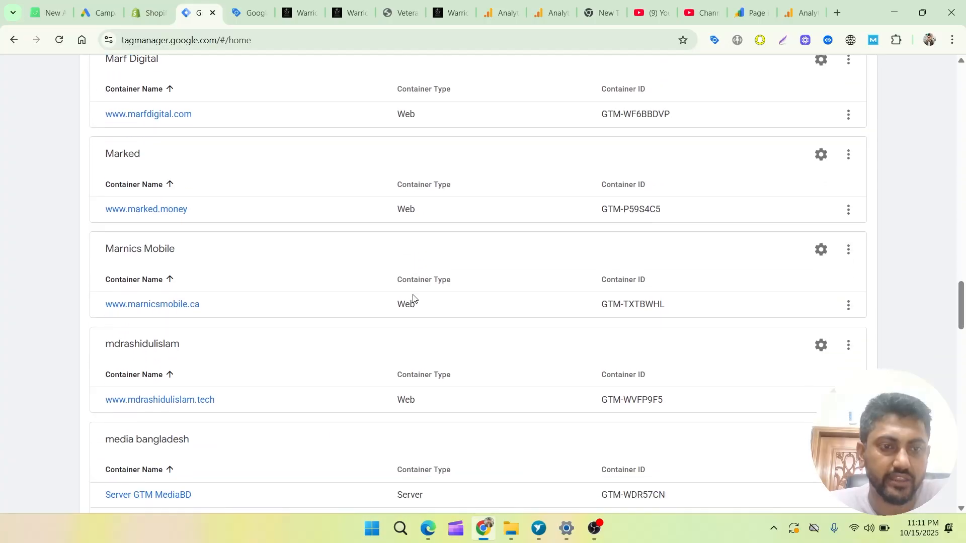
pyautogui.scroll(-2, 412, 298)
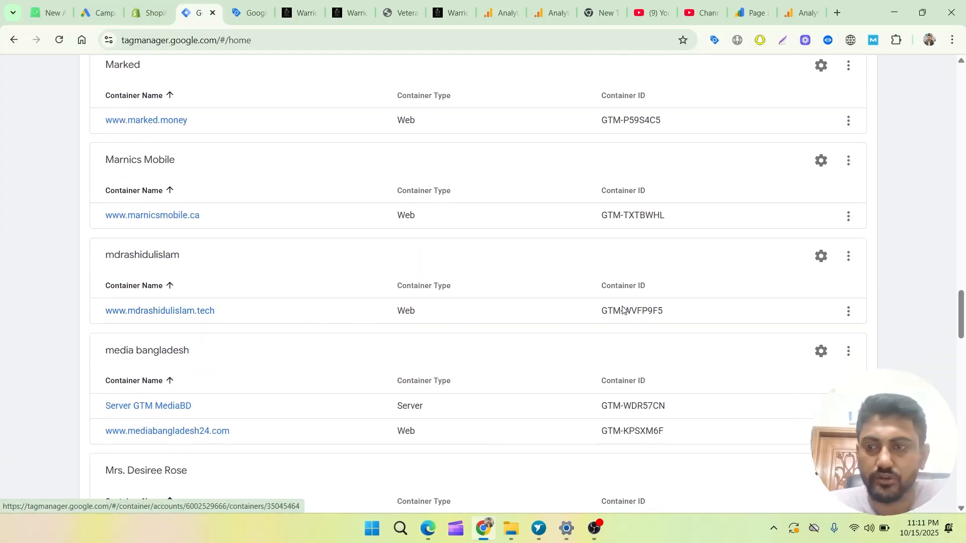
pyautogui.click(820, 258)
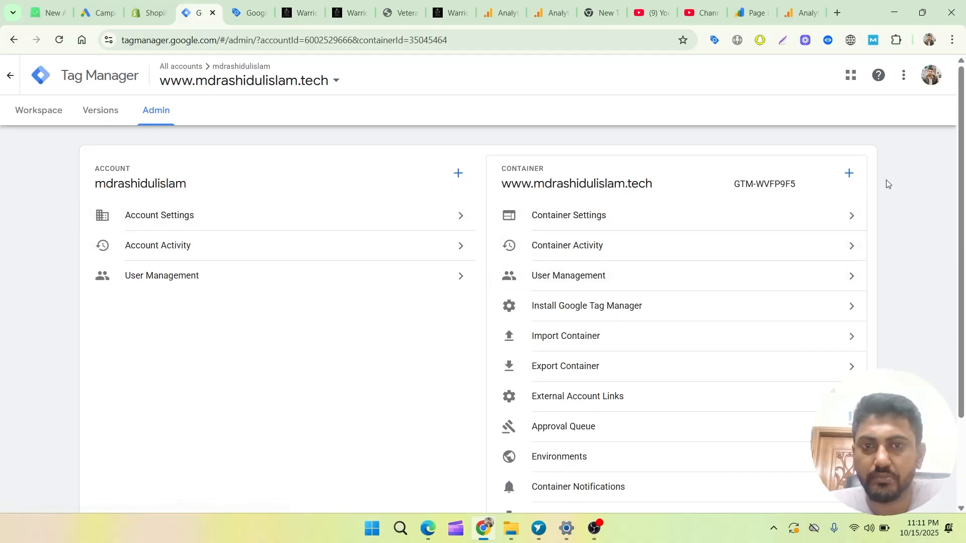
# Start adding a new Tag Manager account and name it test_company.
pyautogui.click(458, 176)
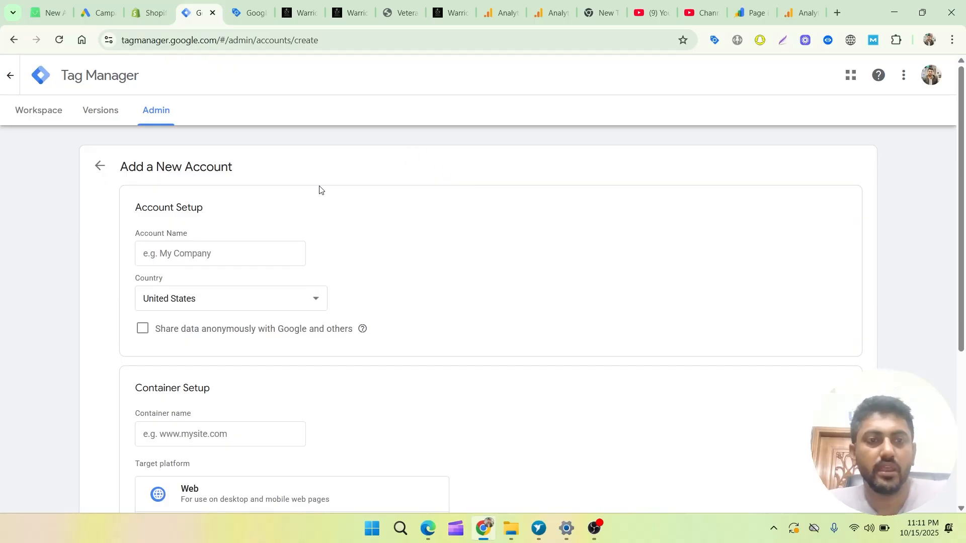
pyautogui.scroll(-1, 263, 192)
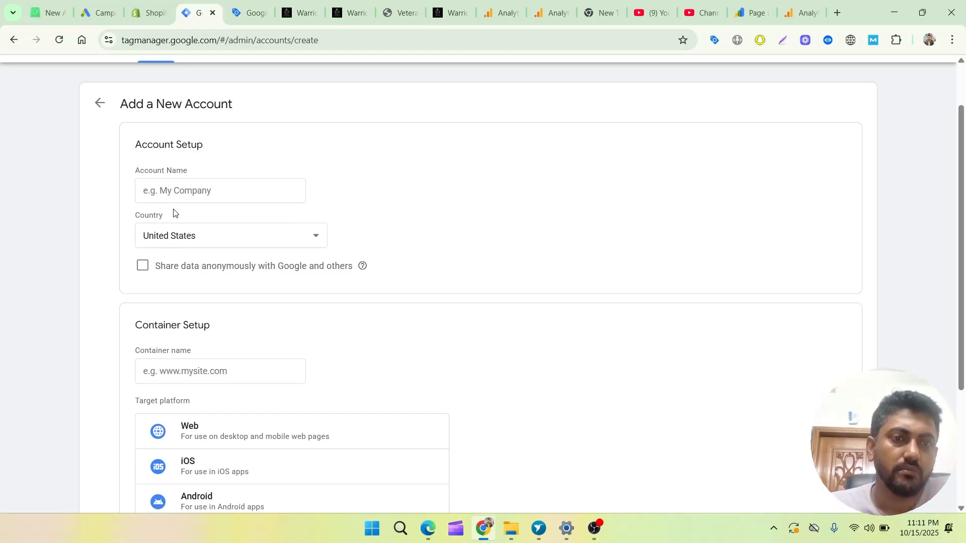
pyautogui.click(196, 188)
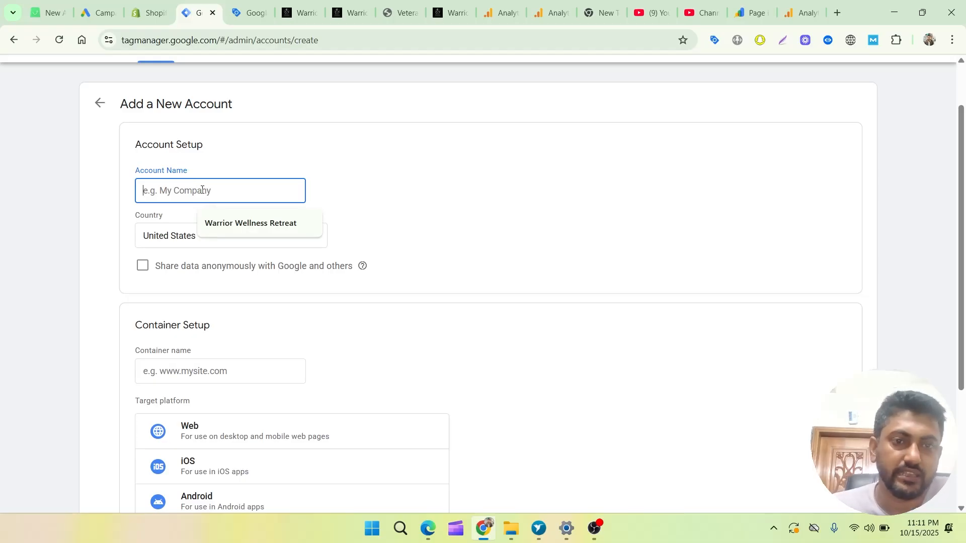
pyautogui.write('test')
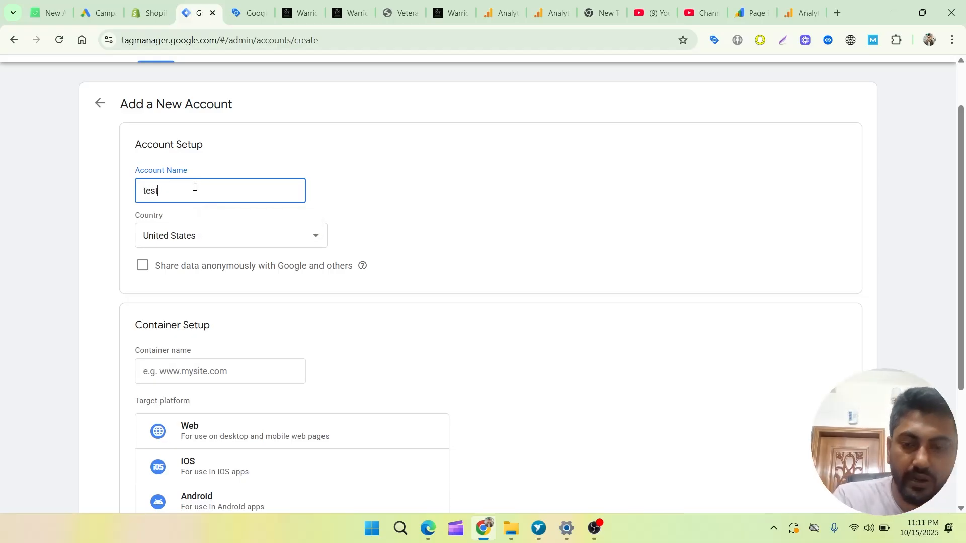
pyautogui.write('_company')
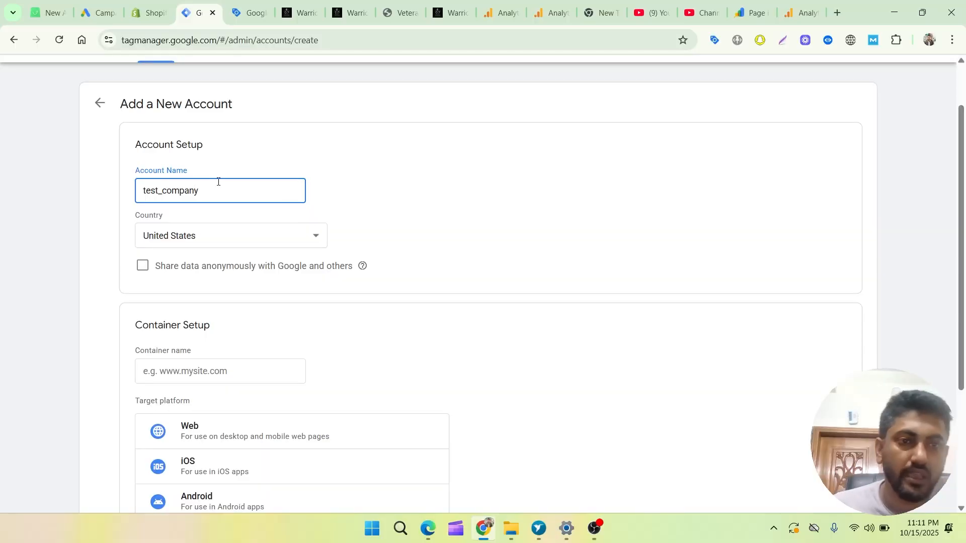
# Keep United States as the account's country and enable sharing data anonymously with Google and others.
pyautogui.click(232, 241)
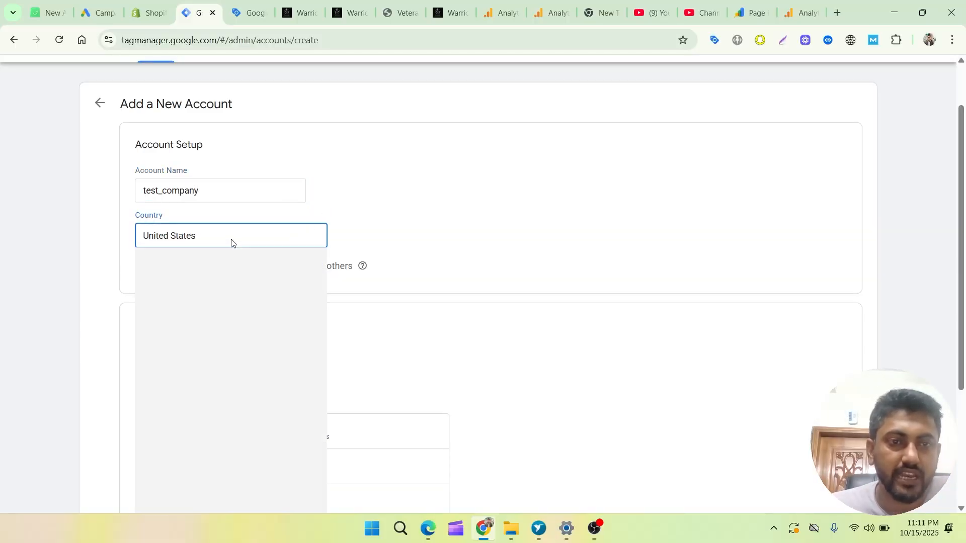
pyautogui.scroll(-3, 243, 329)
pyautogui.scroll(10, 241, 327)
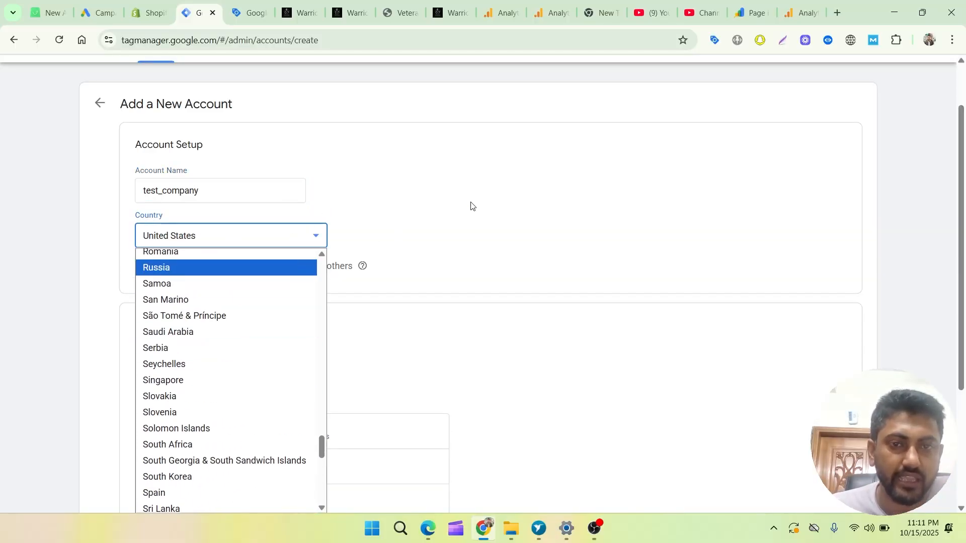
pyautogui.click(476, 221)
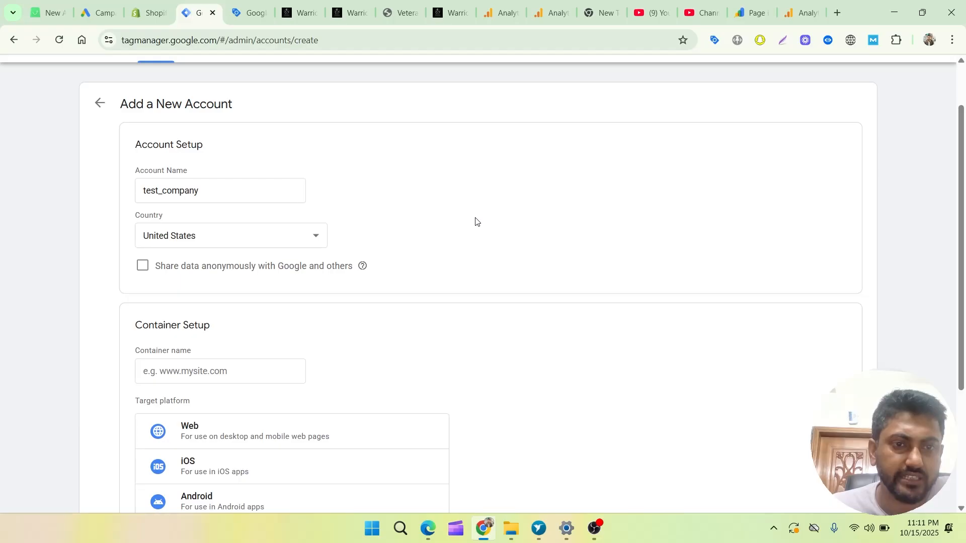
pyautogui.scroll(-1, 476, 221)
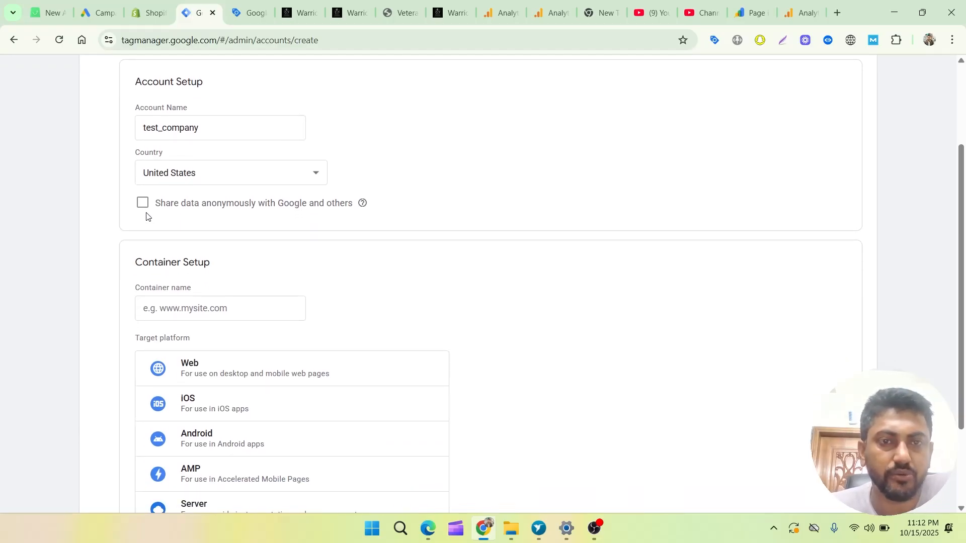
pyautogui.click(143, 203)
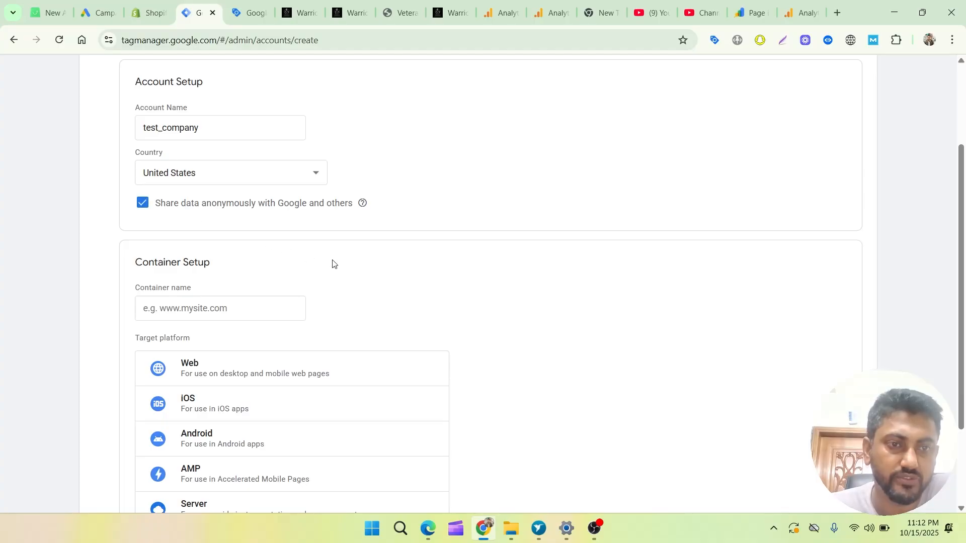
pyautogui.scroll(-1, 307, 258)
pyautogui.click(177, 249)
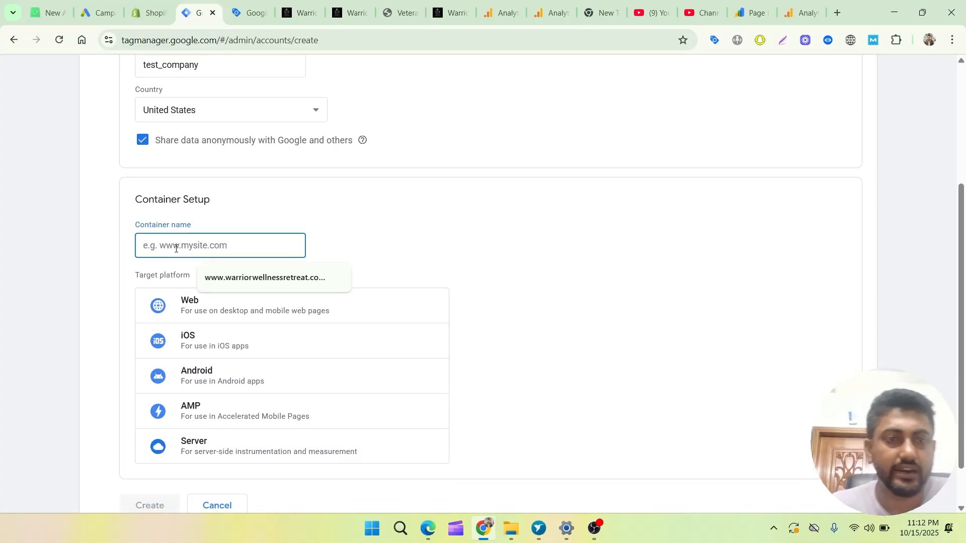
pyautogui.write('w')
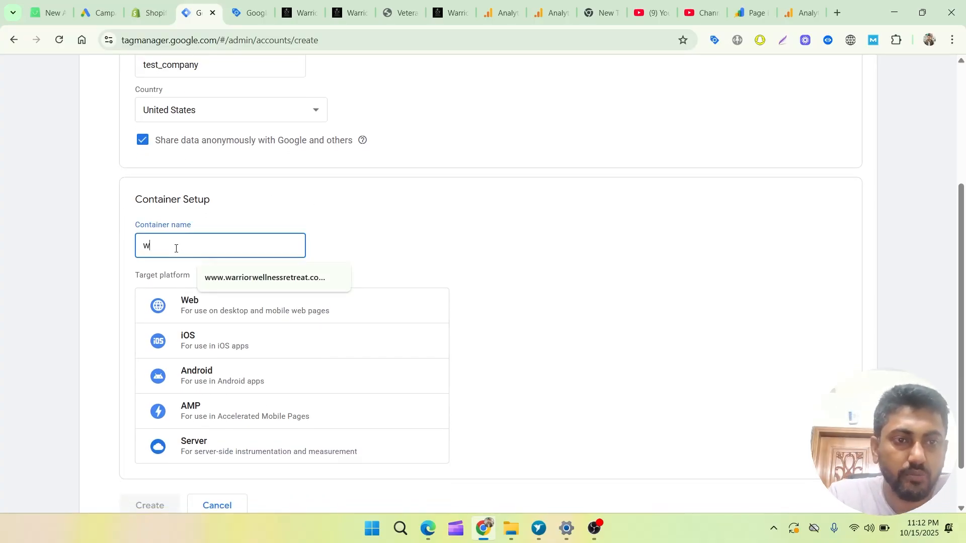
pyautogui.write('ww.test.com')
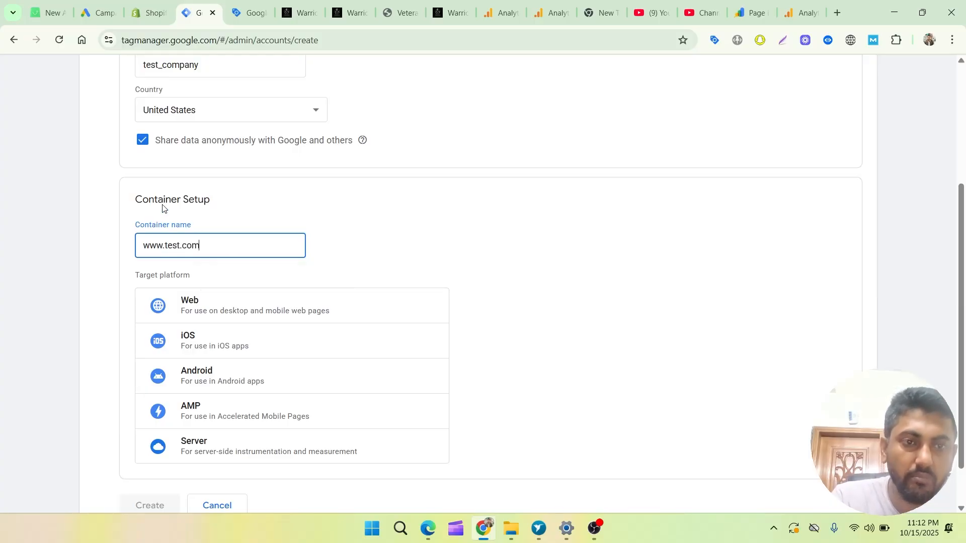
pyautogui.scroll(-1, 624, 267)
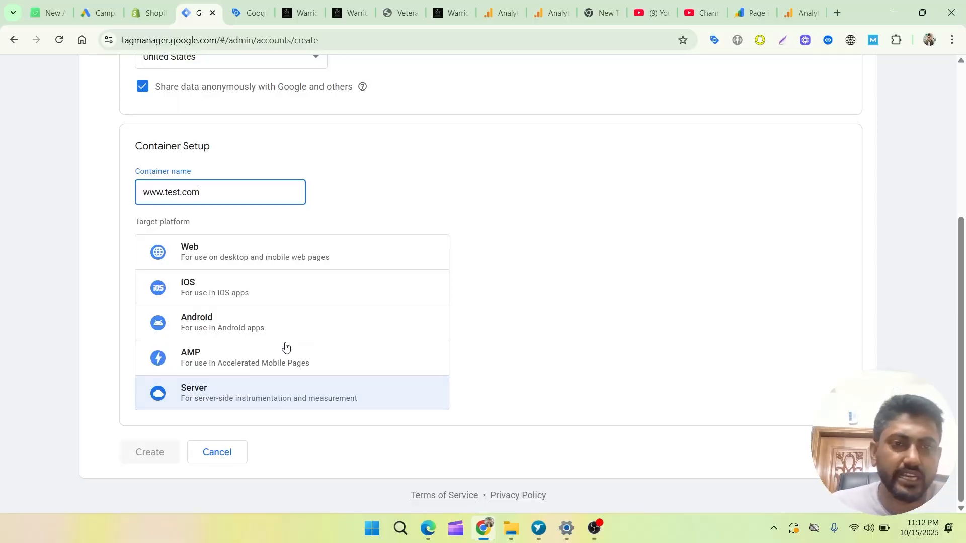
pyautogui.click(304, 257)
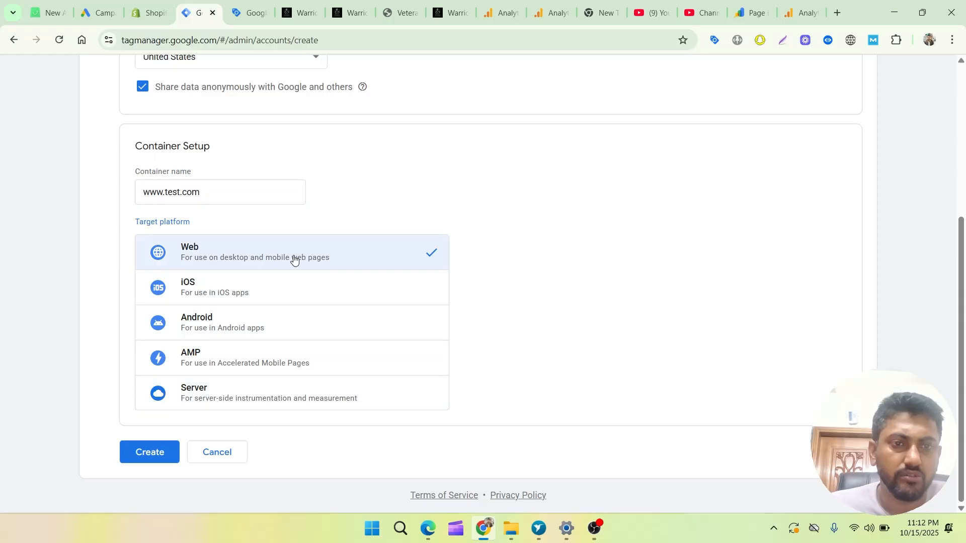
# Create the account and accept the Terms of Service Agreement together with the GDPR Data Processing Terms.
pyautogui.click(140, 455)
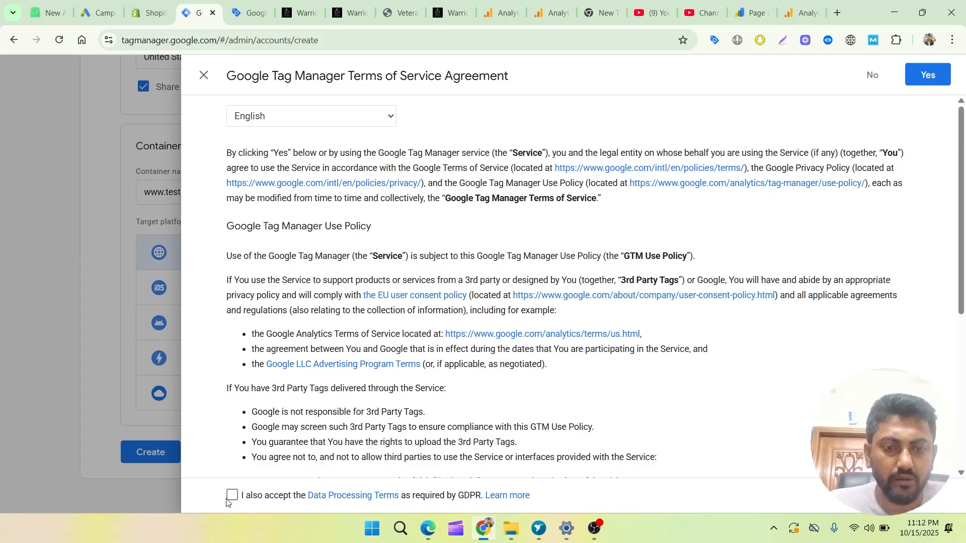
pyautogui.click(232, 496)
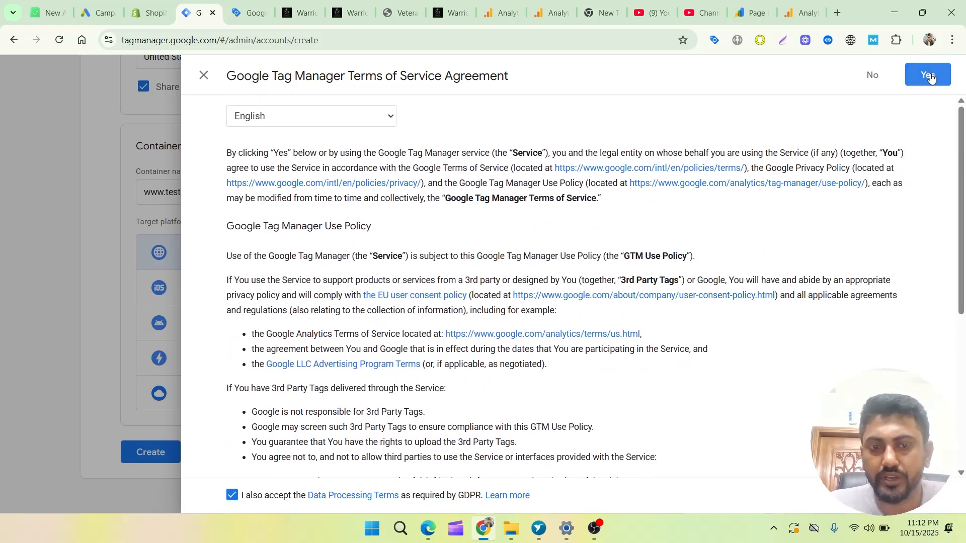
pyautogui.click(928, 76)
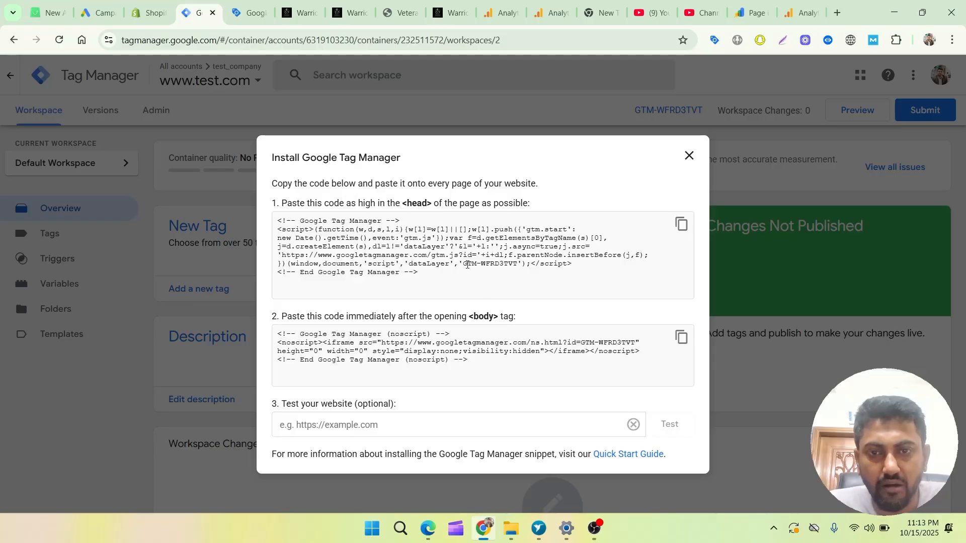
# Close the installation instructions, reopen them from the container ID, and highlight the whole head snippet.
pyautogui.moveTo(462, 264); pyautogui.dragTo(520, 270)
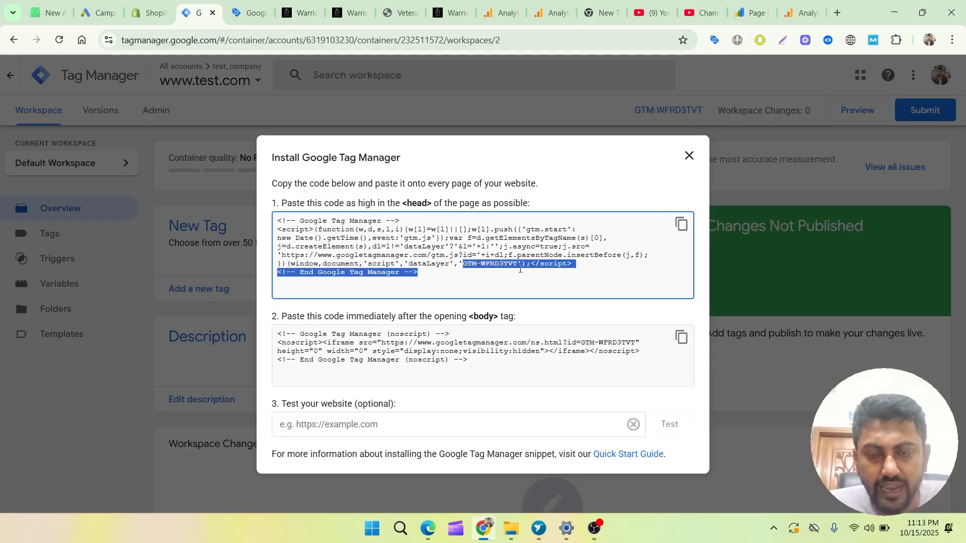
pyautogui.click(689, 156)
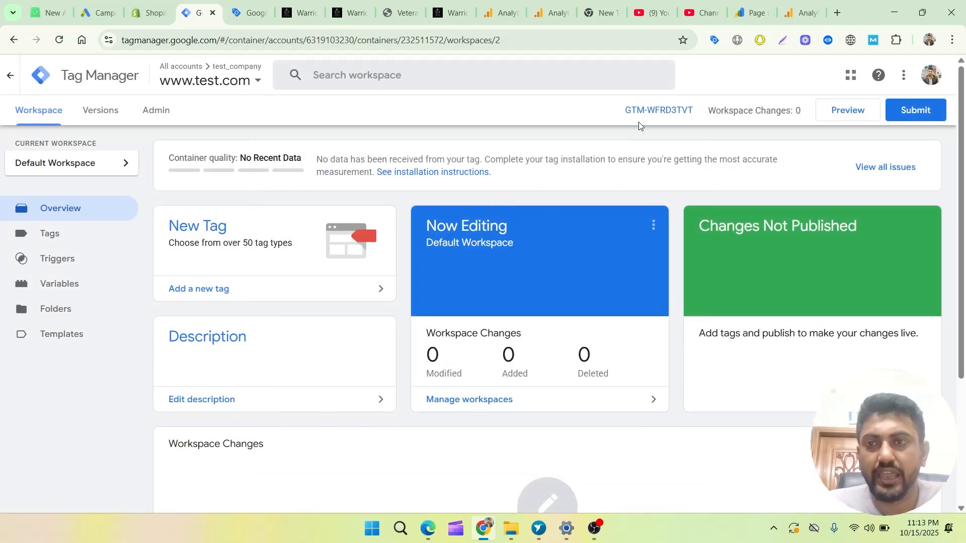
pyautogui.click(652, 110)
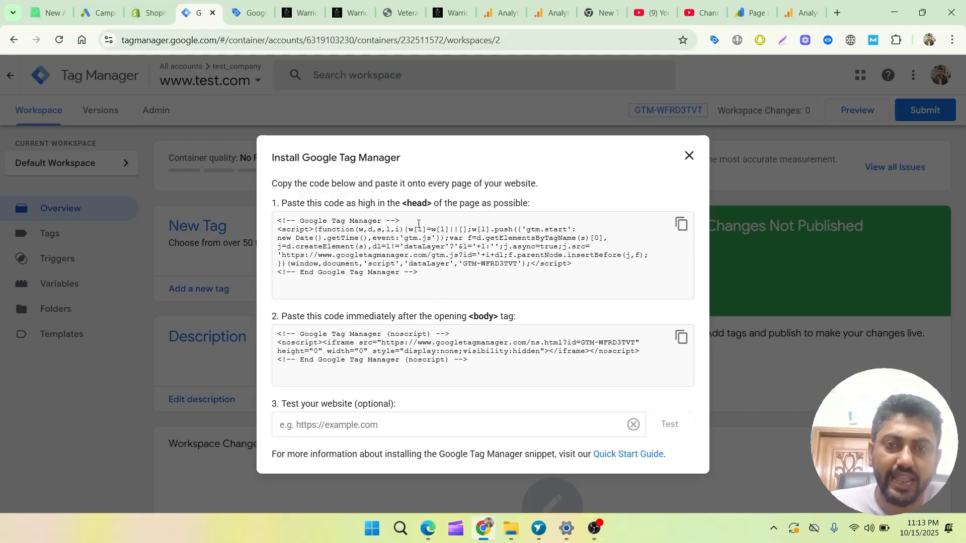
pyautogui.moveTo(436, 296); pyautogui.dragTo(272, 214)
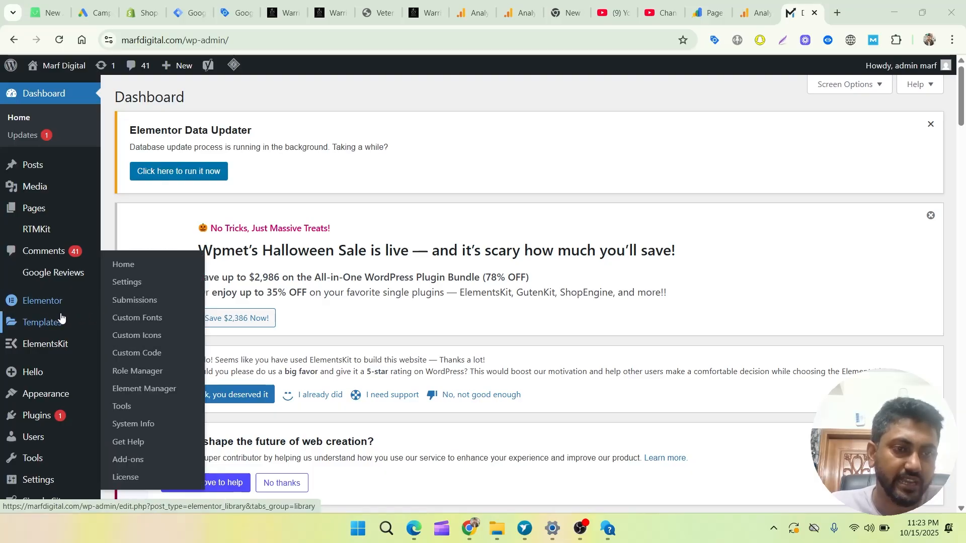
# In the WordPress admin, open the Theme File Editor and choose Hello Elementor as the theme to edit.
pyautogui.moveTo(47, 398)
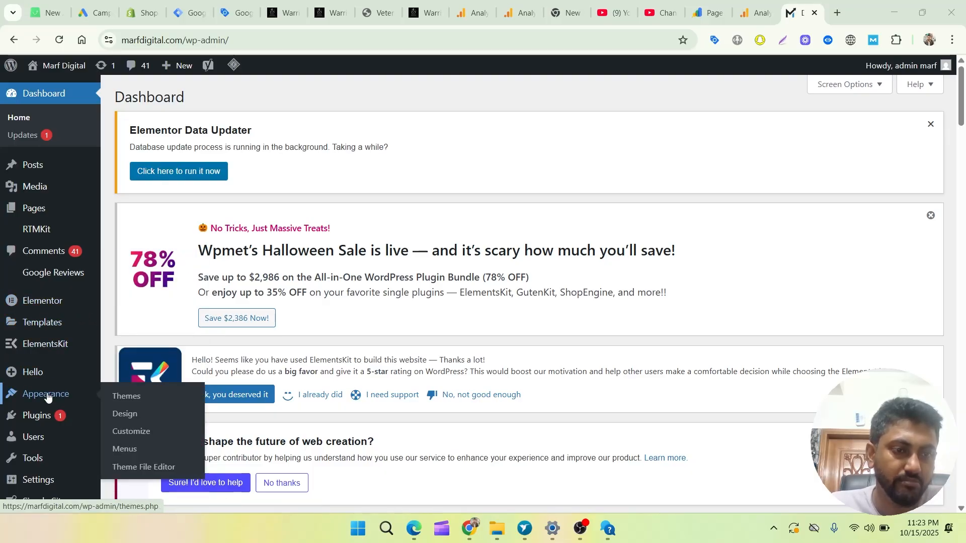
pyautogui.click(146, 474)
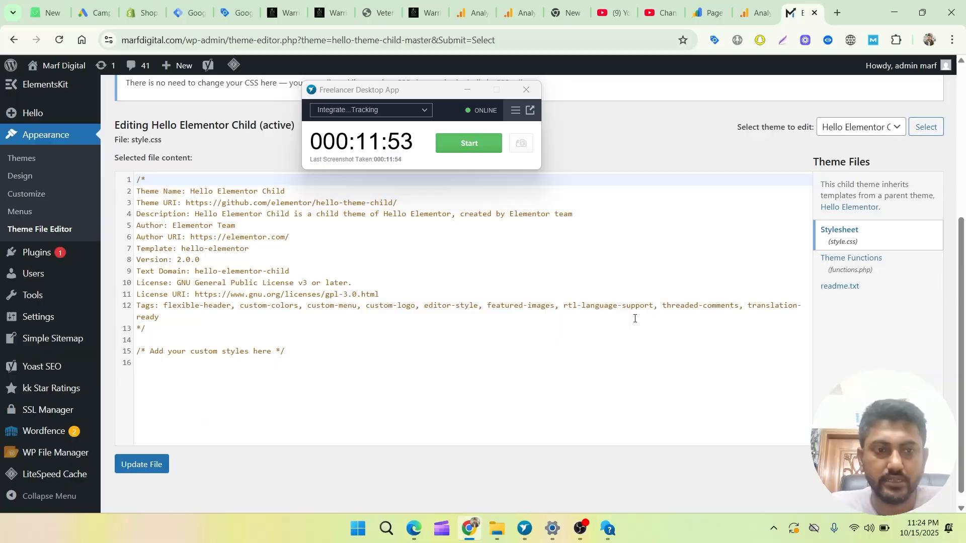
pyautogui.scroll(1, 624, 320)
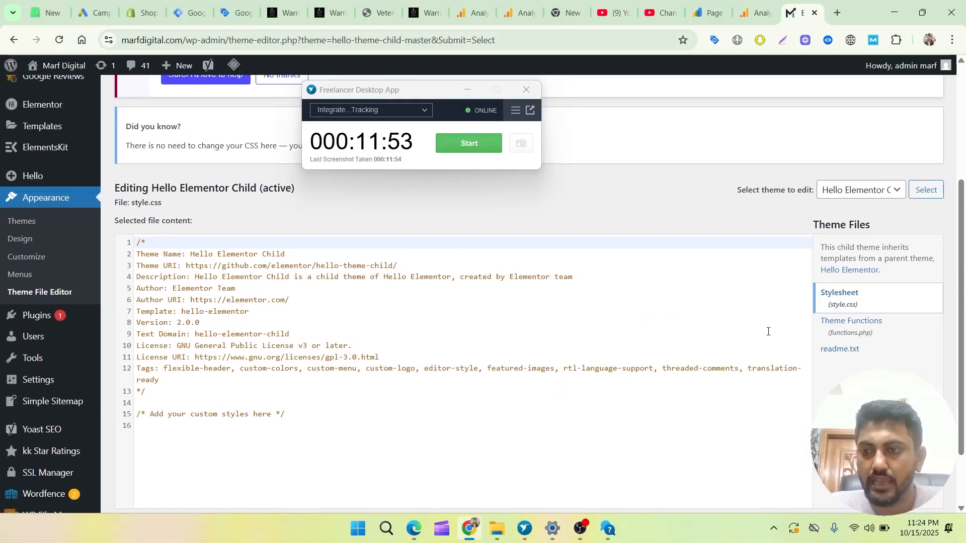
pyautogui.click(879, 192)
pyautogui.click(904, 204)
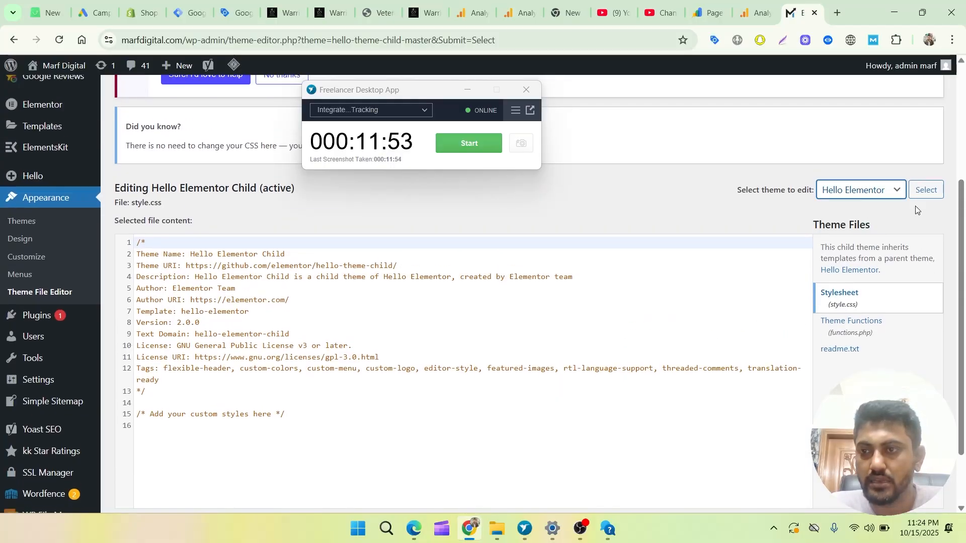
pyautogui.click(926, 191)
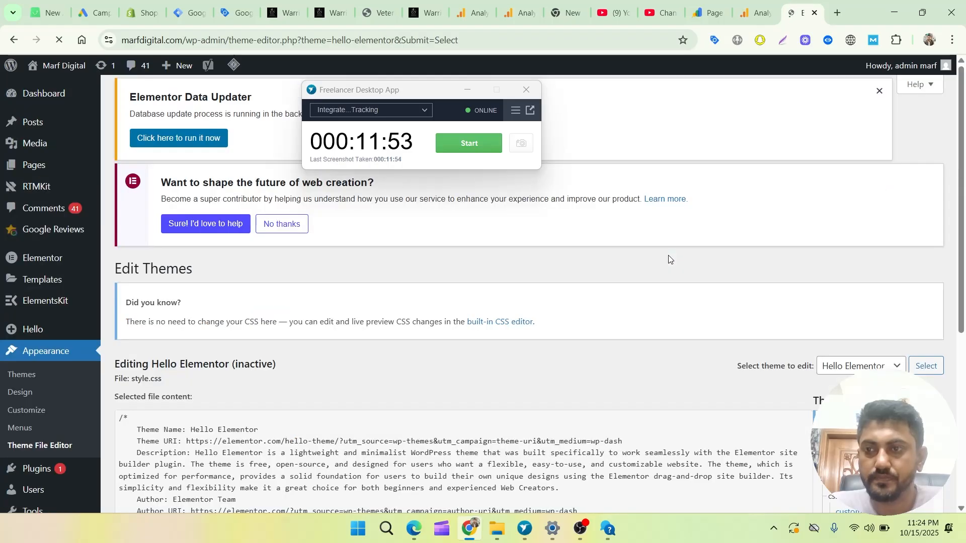
# Open the Theme Header file (header.php) of Hello Elementor and minimize the Freelancer Desktop App window covering the page.
pyautogui.scroll(-4, 648, 275)
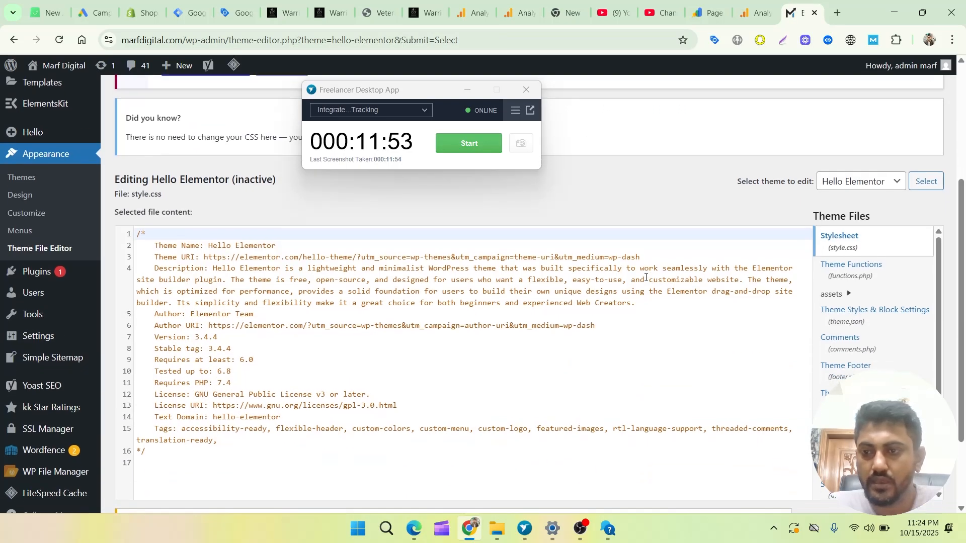
pyautogui.scroll(-1, 645, 277)
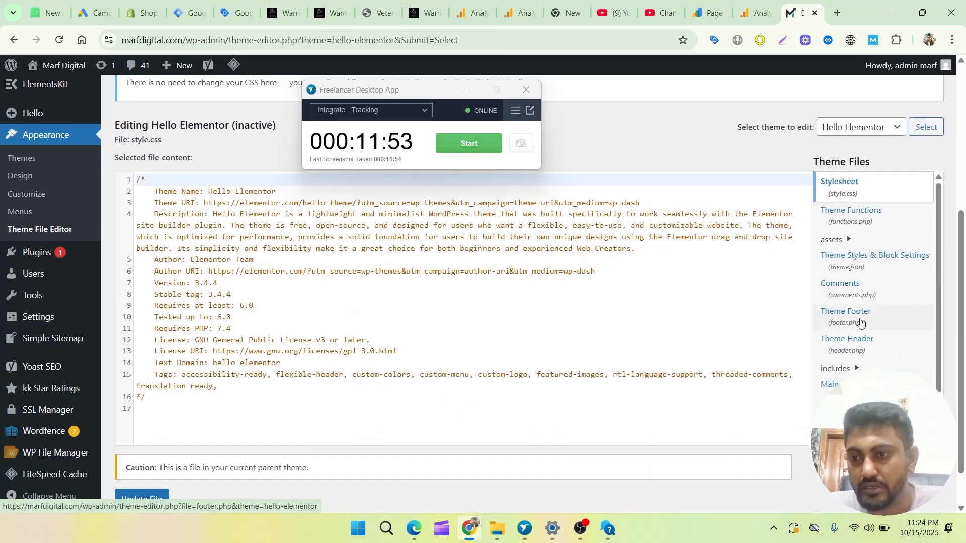
pyautogui.click(845, 344)
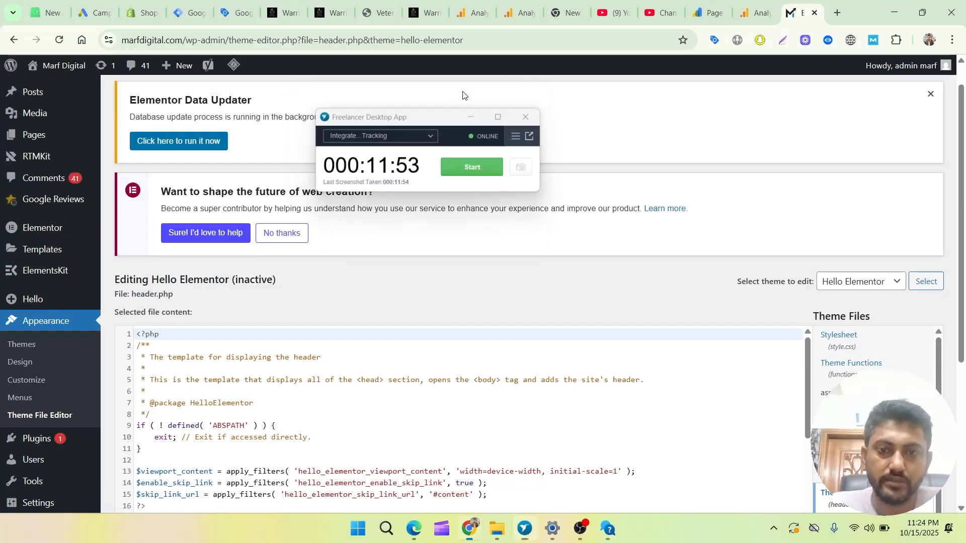
pyautogui.click(467, 90)
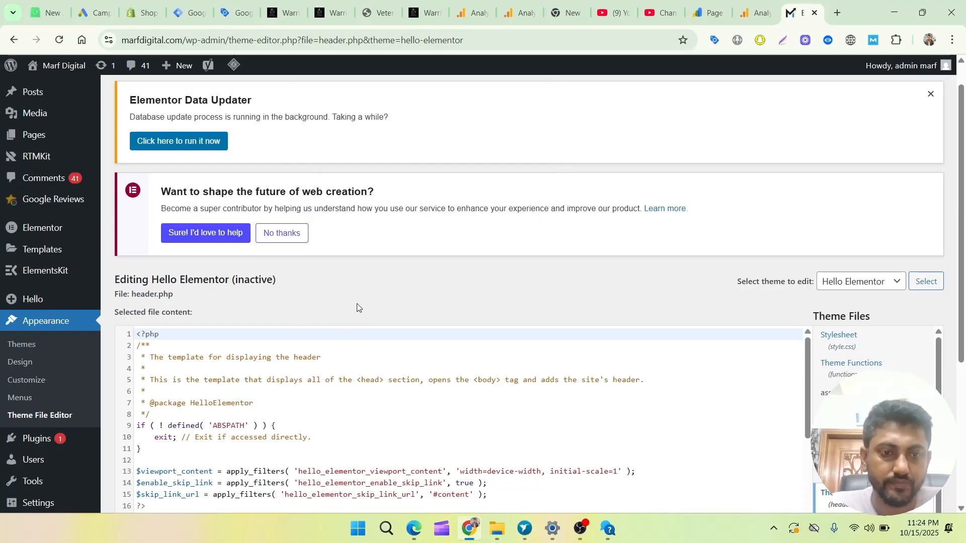
# In header.php, delete the existing Google tag (gtag.js) code from its opening comment through the gtag('config') line, above the closing head tag.
pyautogui.scroll(-4, 357, 307)
pyautogui.scroll(-3, 367, 287)
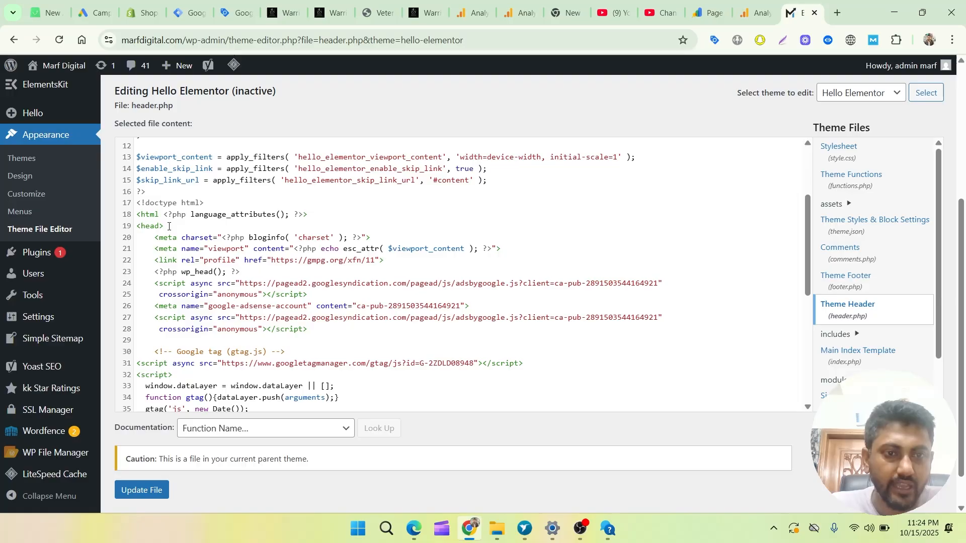
pyautogui.scroll(-1, 185, 263)
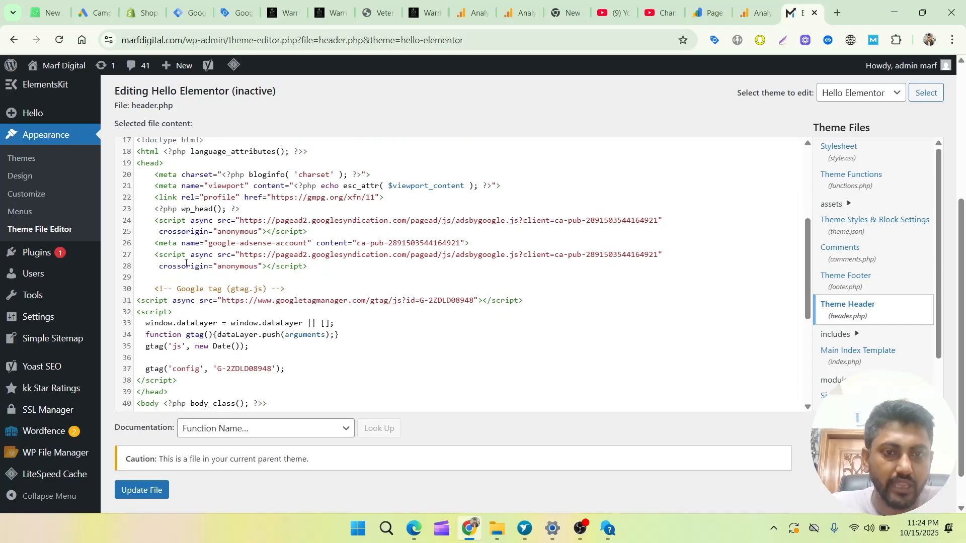
pyautogui.scroll(-2, 186, 263)
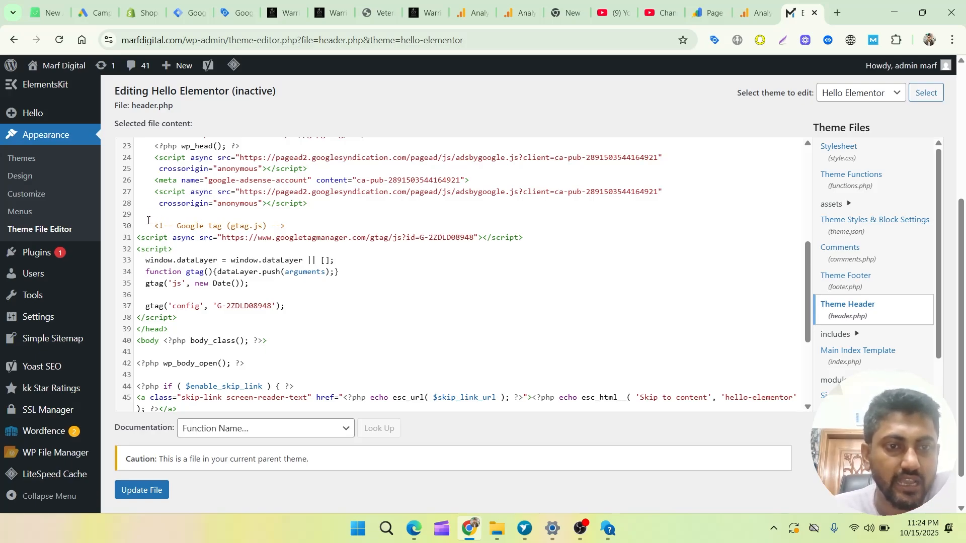
pyautogui.moveTo(148, 220); pyautogui.dragTo(290, 307)
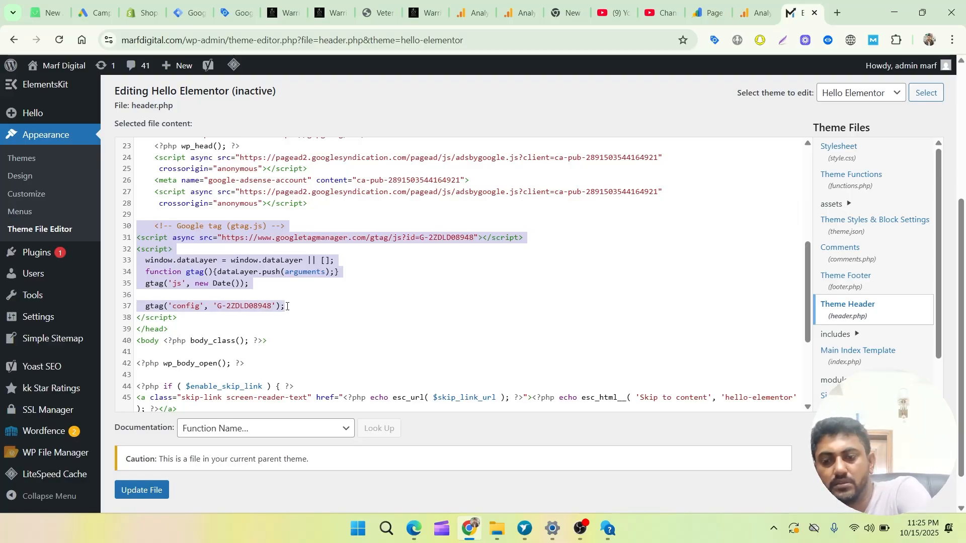
pyautogui.press('BackSpace')
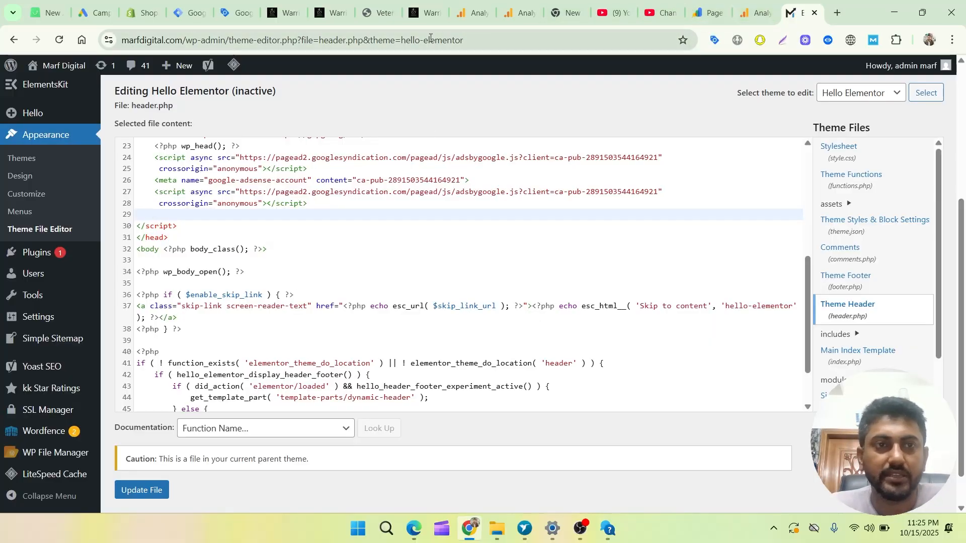
# Copy the head snippet from Google Tag Manager and paste it into header.php where the old Google tag code was.
pyautogui.click(192, 17)
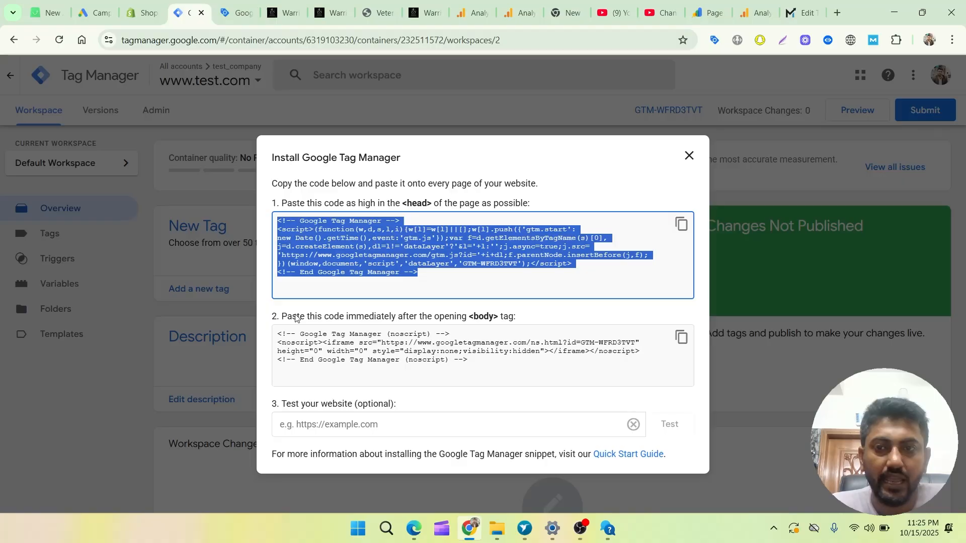
pyautogui.click(679, 225)
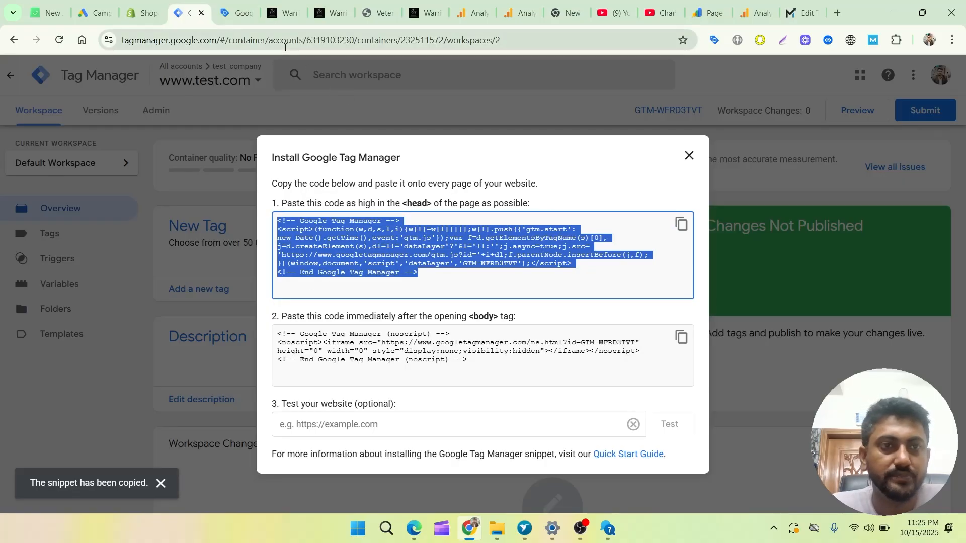
pyautogui.click(799, 14)
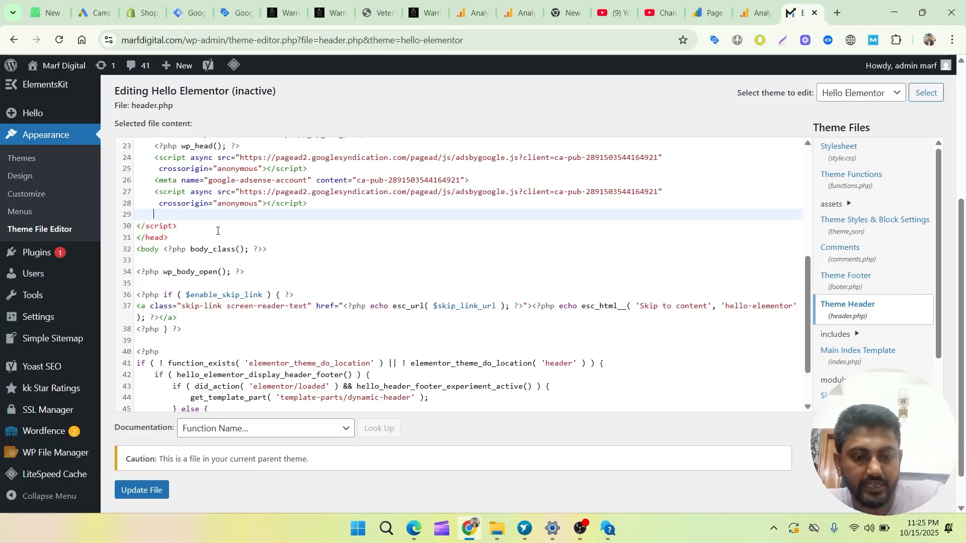
pyautogui.hotkey('ctrl', 'v')
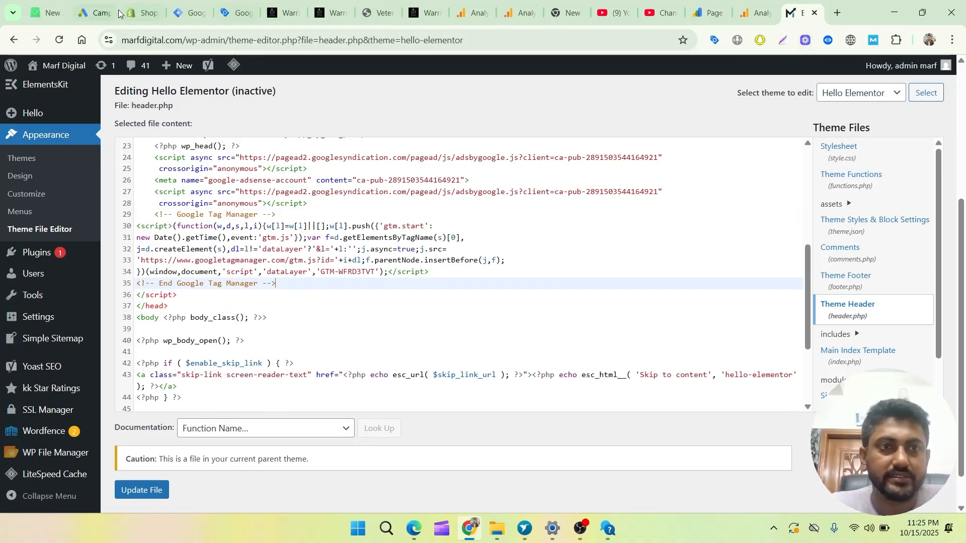
# Copy the noscript body snippet from Google Tag Manager and return to header.php in the WordPress editor.
pyautogui.click(182, 17)
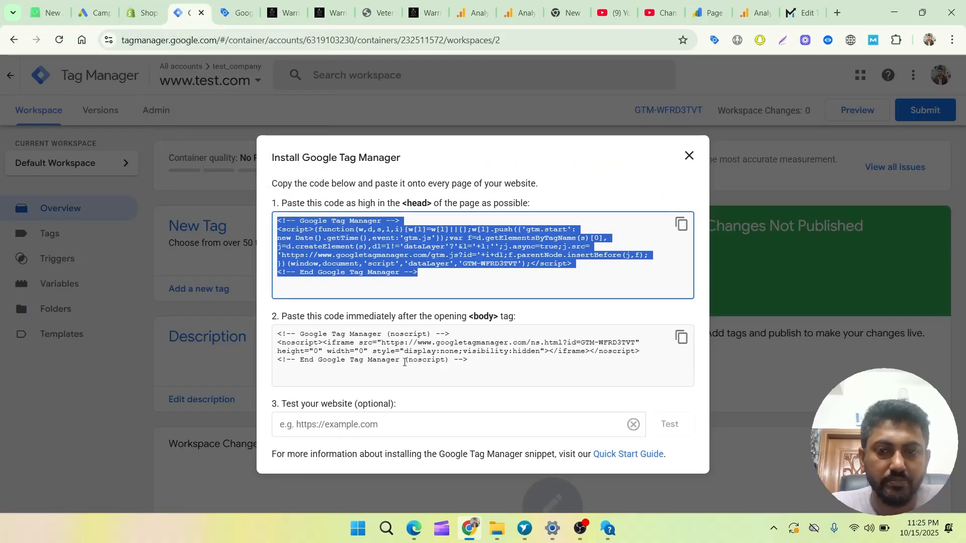
pyautogui.click(681, 337)
pyautogui.click(802, 12)
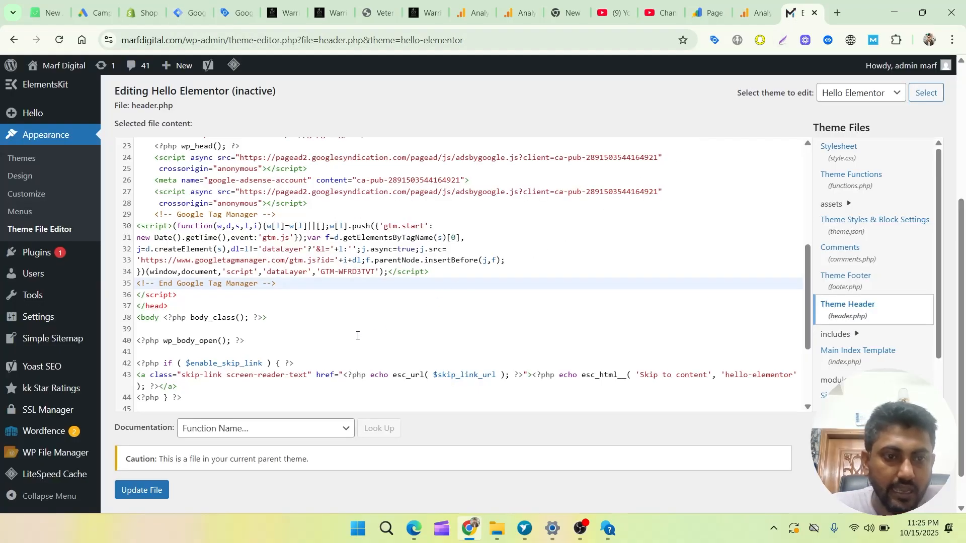
# Paste the noscript snippet on the line right after the opening body tag in header.php and update the file.
pyautogui.scroll(-2, 345, 335)
pyautogui.scroll(-3, 302, 327)
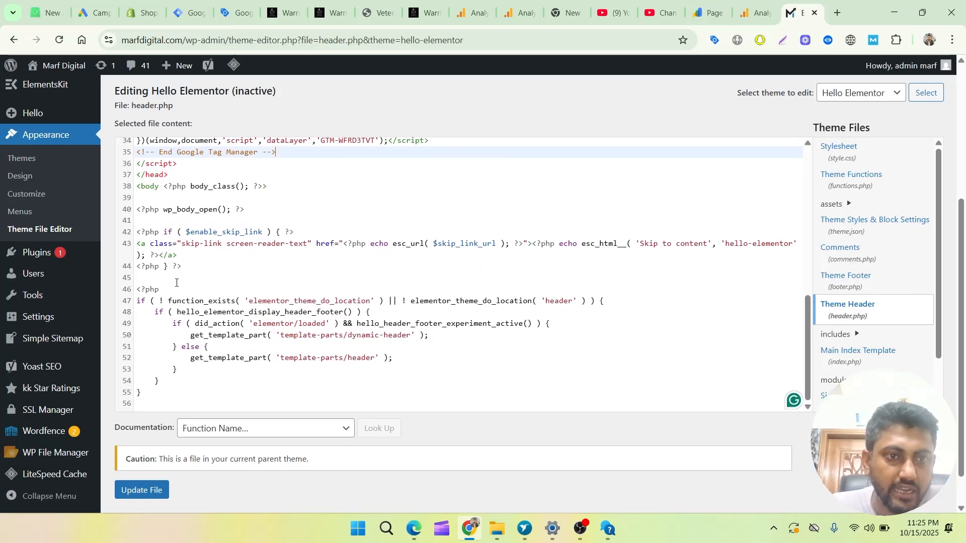
pyautogui.doubleClick(153, 188)
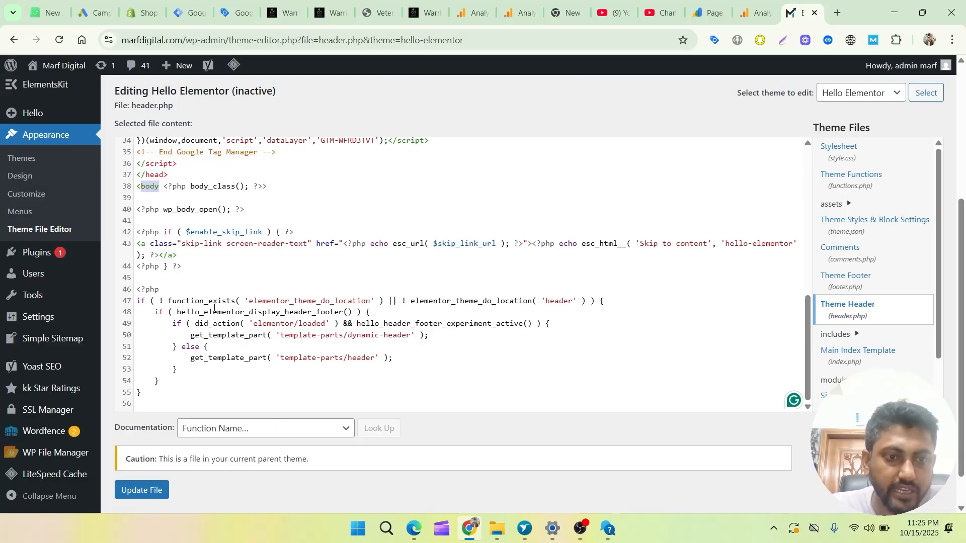
pyautogui.scroll(-1, 214, 309)
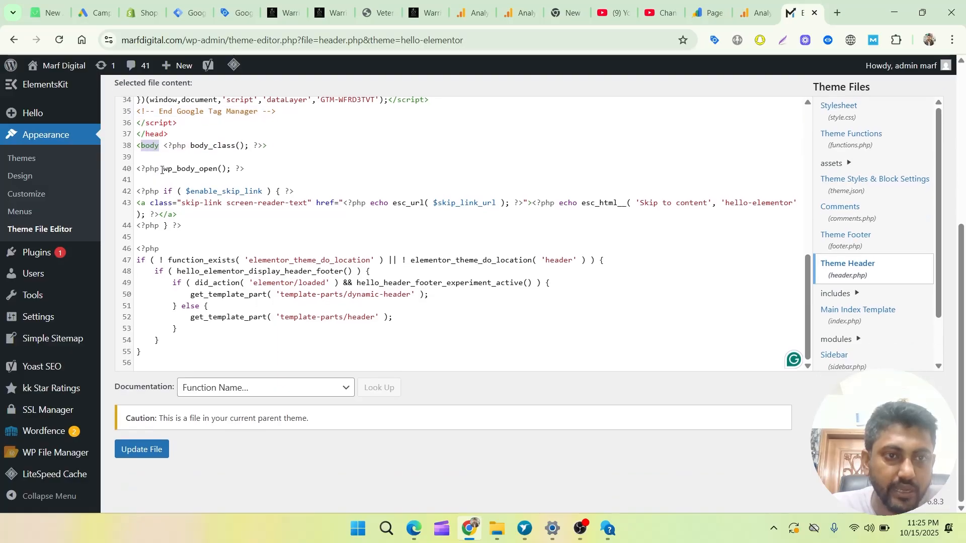
pyautogui.scroll(3, 181, 320)
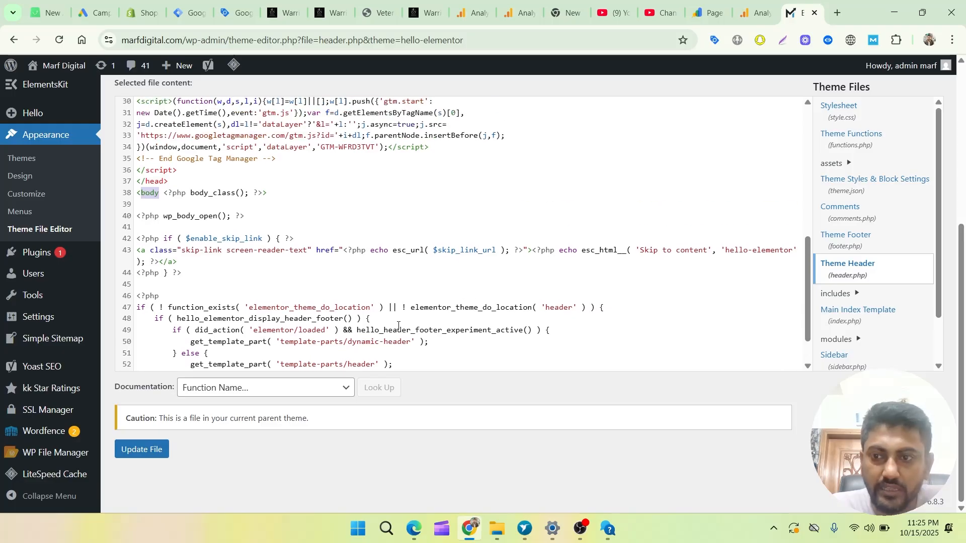
pyautogui.scroll(-3, 398, 319)
pyautogui.scroll(5, 398, 319)
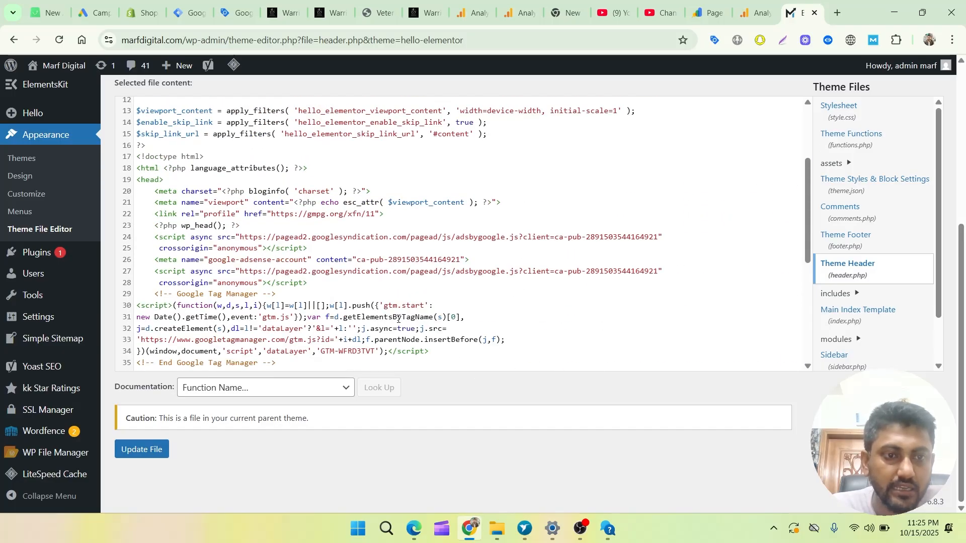
pyautogui.scroll(-4, 398, 319)
pyautogui.scroll(-2, 398, 319)
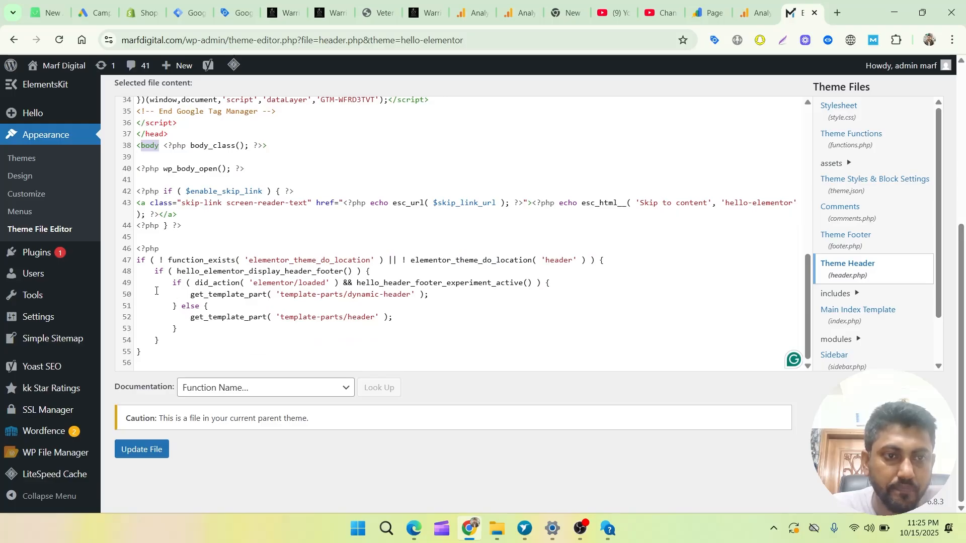
pyautogui.click(282, 157)
pyautogui.write('<!-- Google Tag Manager (noscript) --> <noscript><iframe src="https://www.googletagmanager.com/ns.html?id=GTM-WFRD3TVT" height="0" width="0" style="display:none;visibility:hidden"></iframe></noscript> <!-- End Google Tag Manager (noscript) -->')
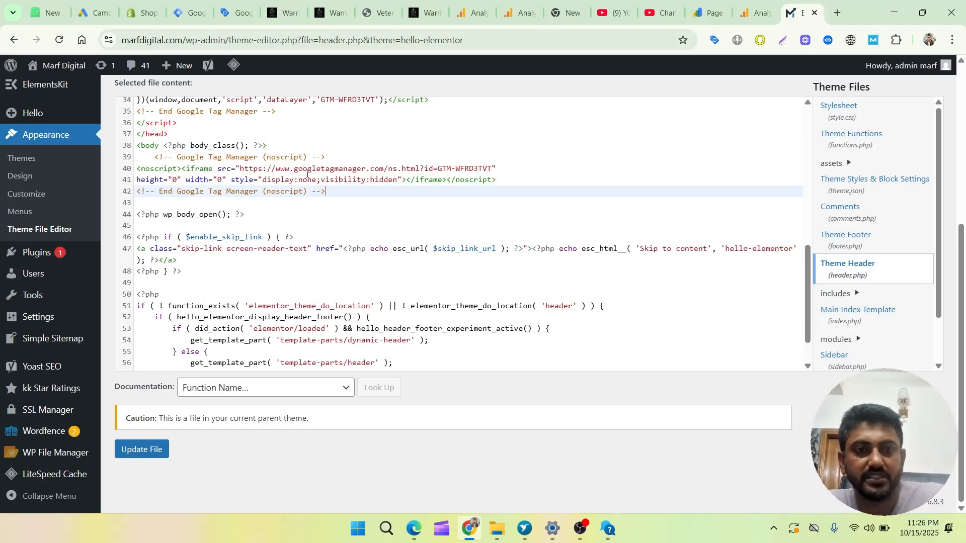
pyautogui.click(130, 452)
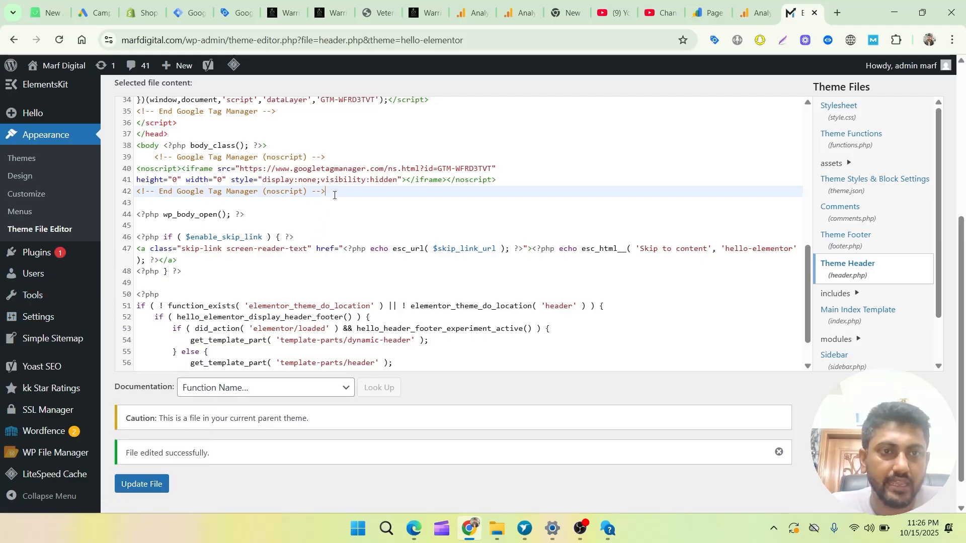
pyautogui.moveTo(332, 192); pyautogui.dragTo(155, 157)
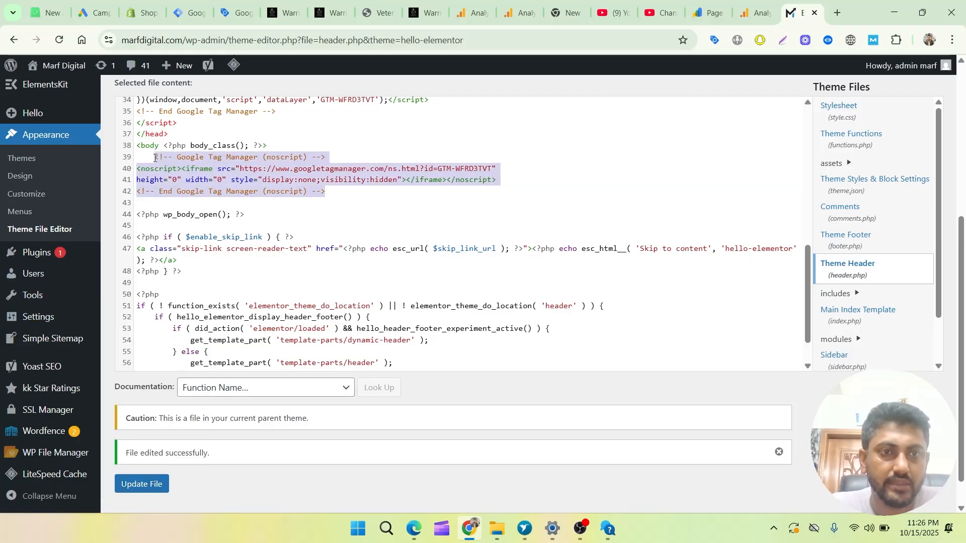
# Search the WordPress plugin directory for gtm4wp on the page for adding plugins.
pyautogui.moveTo(33, 253)
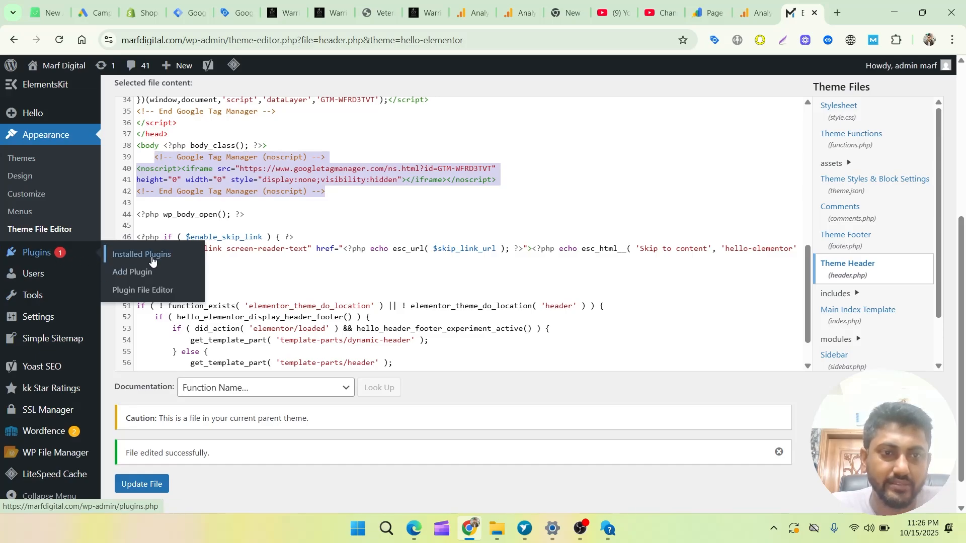
pyautogui.click(134, 271)
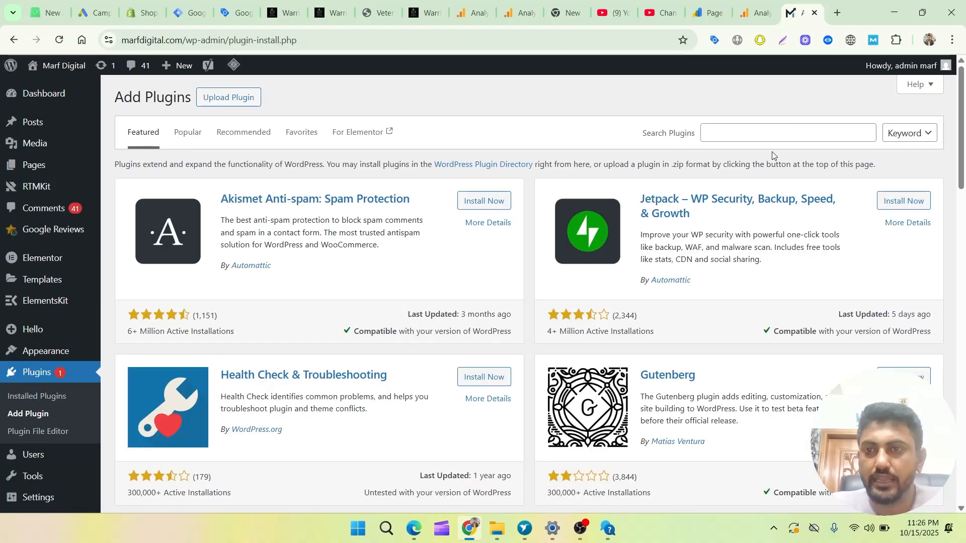
pyautogui.click(753, 129)
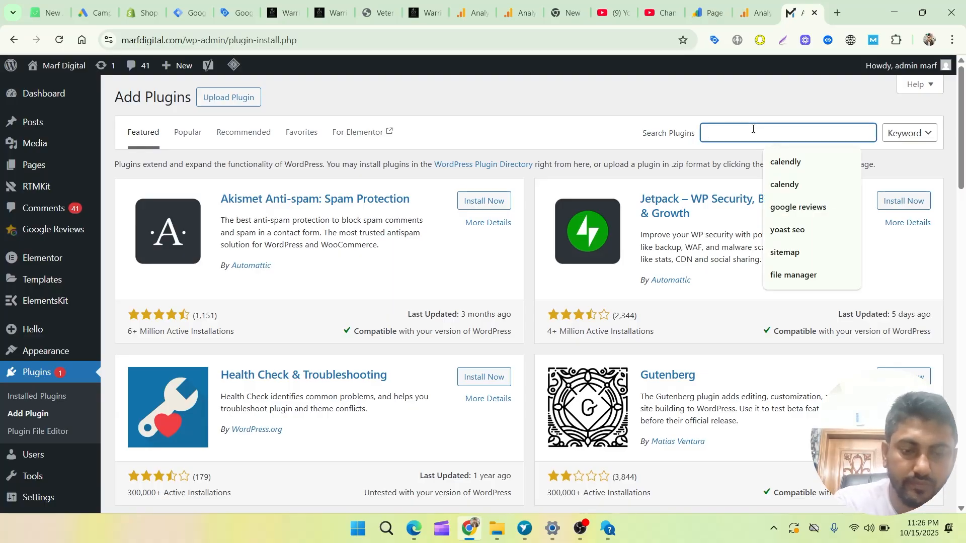
pyautogui.write('gtm4w')
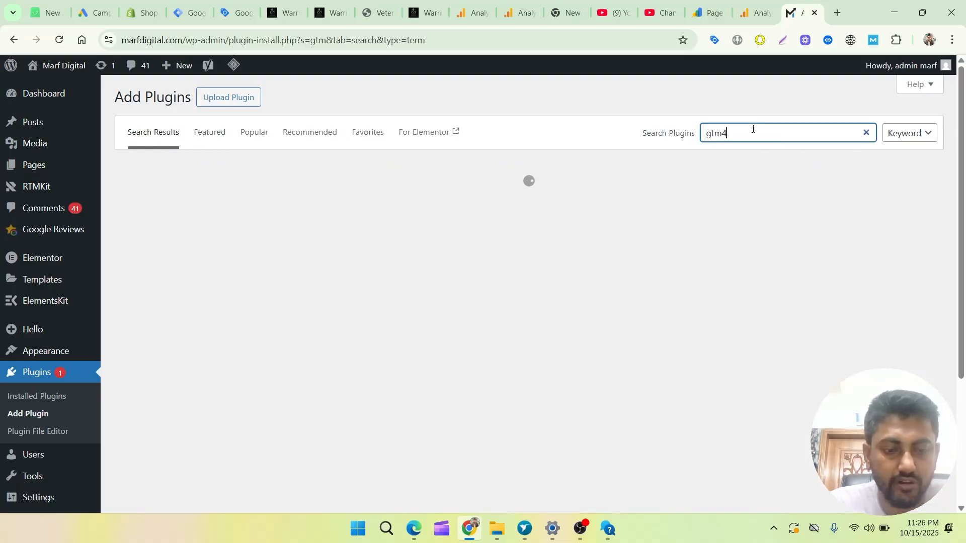
pyautogui.write('p')
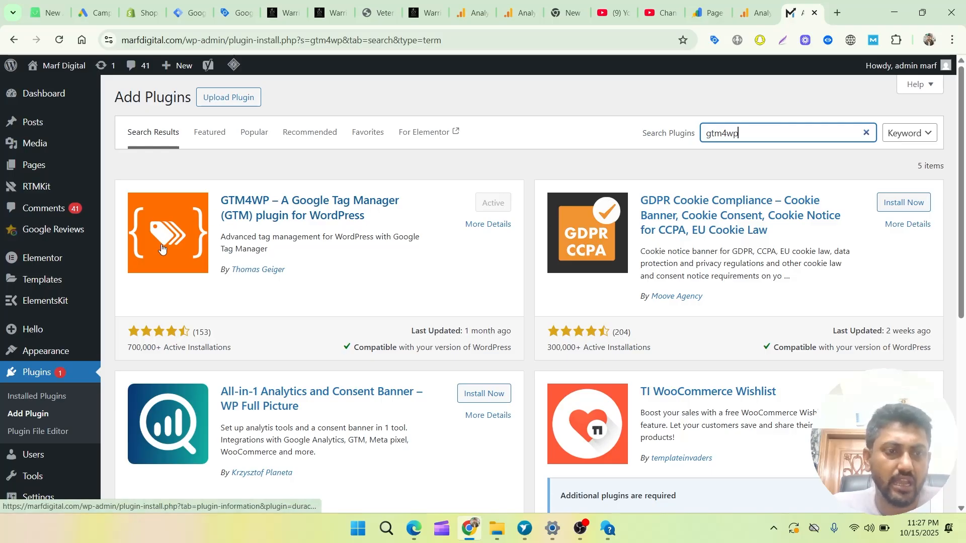
# Open the settings of the GTM4WP plugin from the list of installed plugins and look over its general options.
pyautogui.click(45, 398)
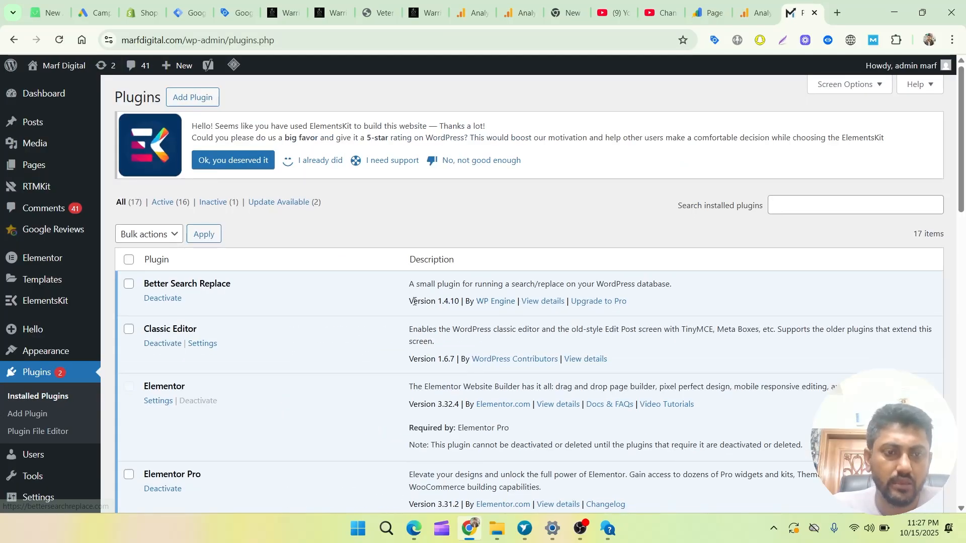
pyautogui.scroll(-10, 382, 315)
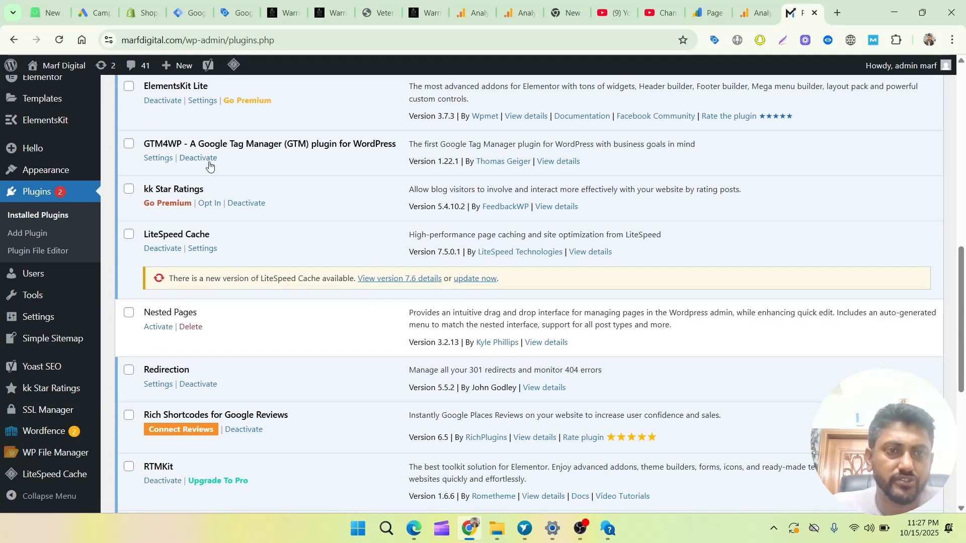
pyautogui.click(155, 159)
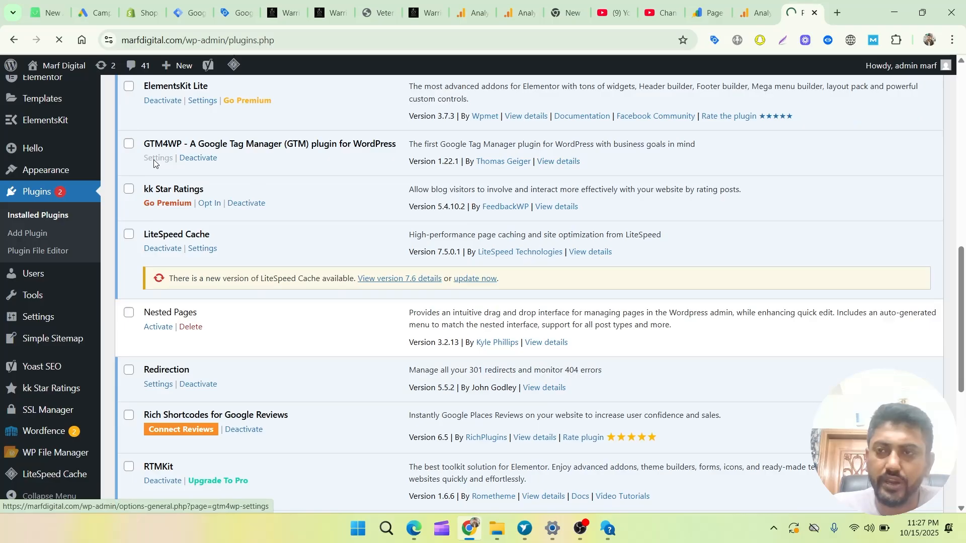
pyautogui.scroll(-4, 547, 280)
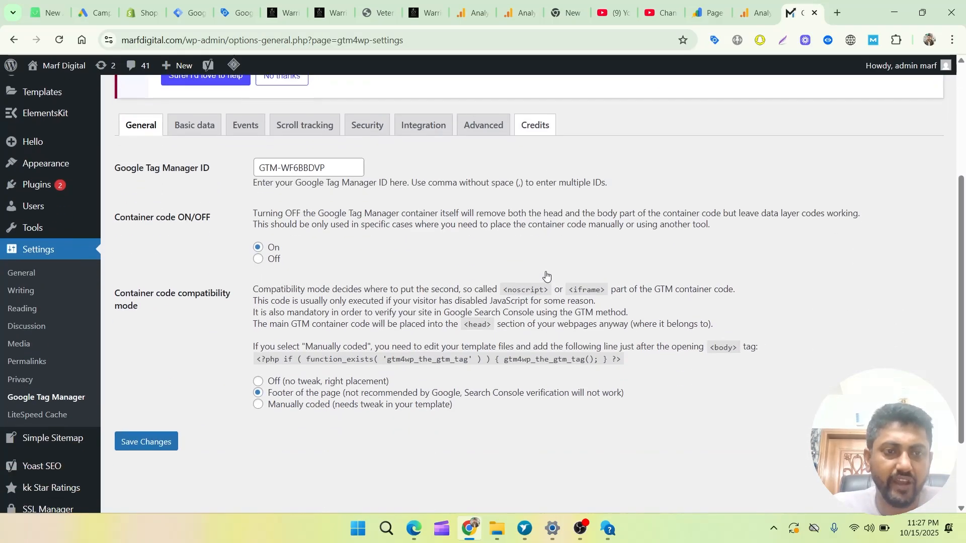
pyautogui.scroll(1, 534, 270)
pyautogui.scroll(1, 534, 271)
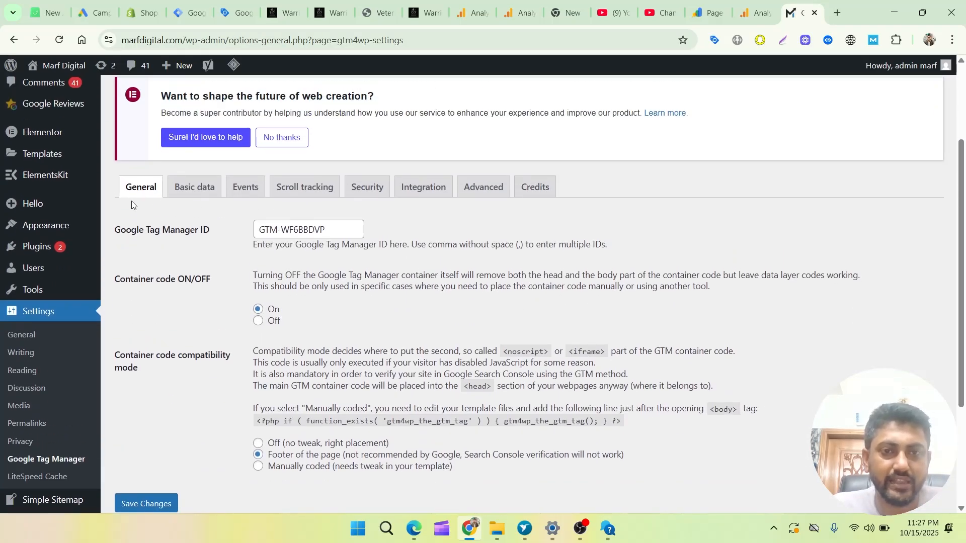
# Check the plugin's Google Tag Manager ID field against the ID in the Tag Manager install snippet, and review the container code options.
pyautogui.moveTo(331, 231); pyautogui.dragTo(261, 231)
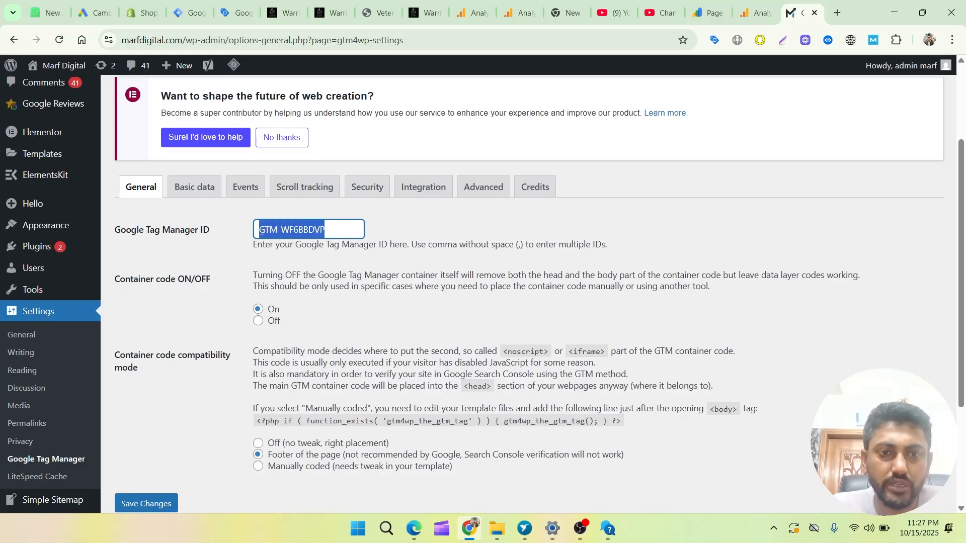
pyautogui.click(185, 15)
pyautogui.doubleClick(499, 263)
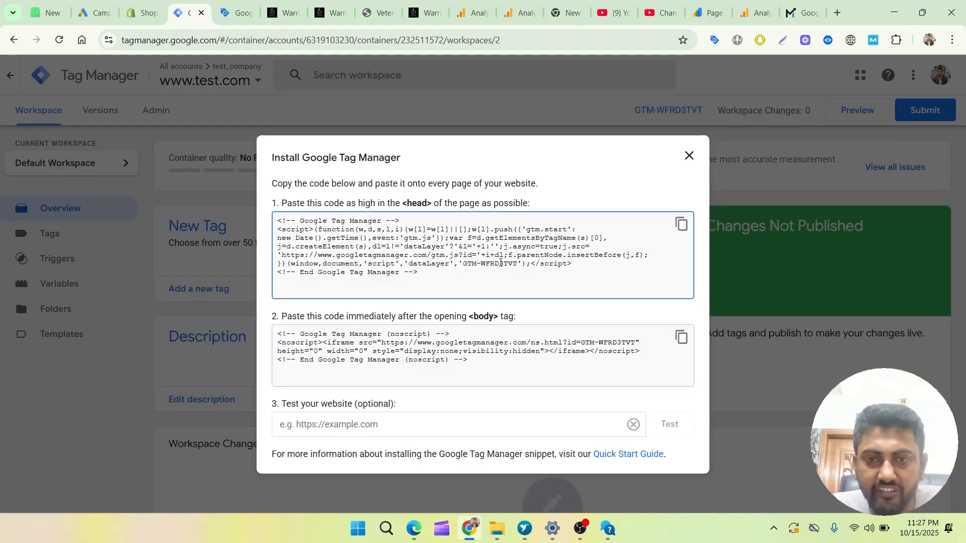
pyautogui.click(803, 20)
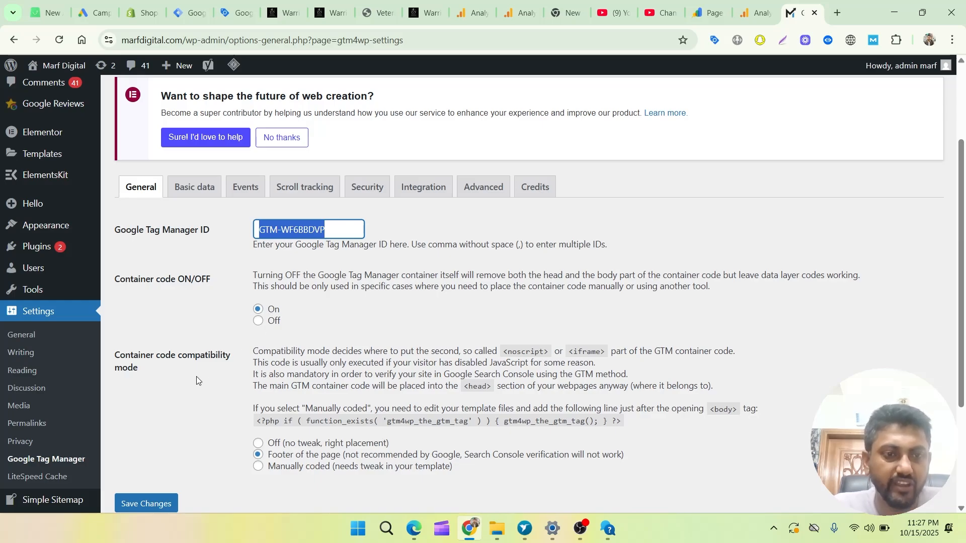
pyautogui.scroll(-2, 168, 377)
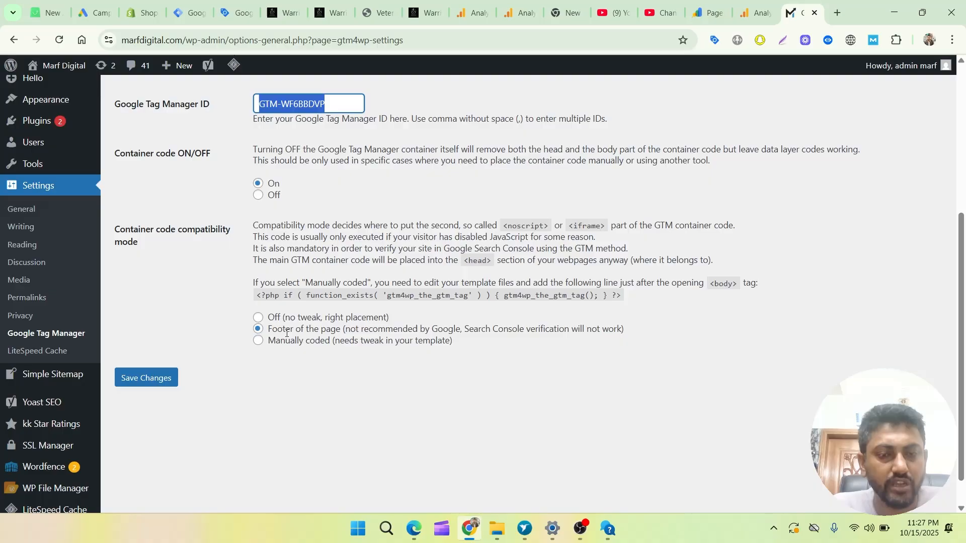
pyautogui.scroll(4, 325, 332)
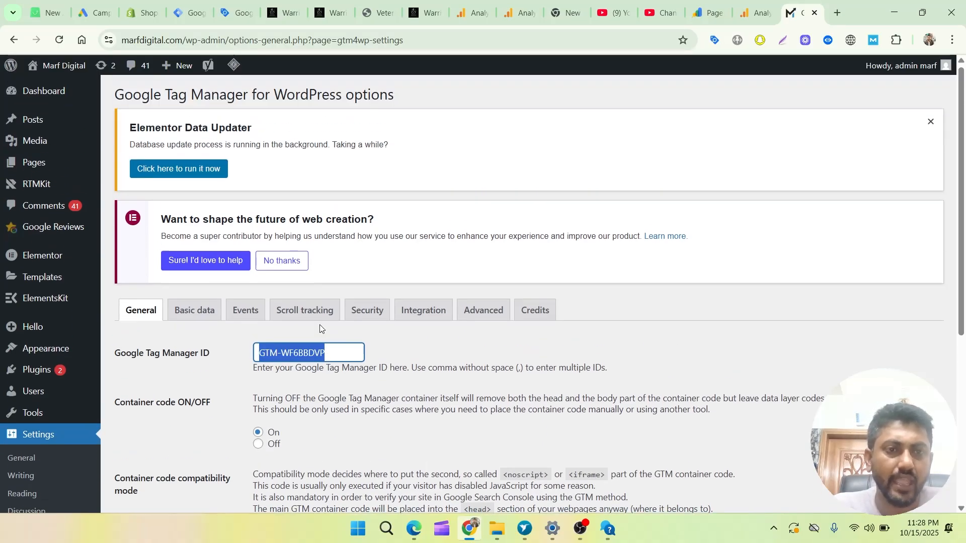
# Review the Basic data options for posts that GTM4WP can include in the dataLayer.
pyautogui.click(195, 315)
pyautogui.scroll(-4, 201, 342)
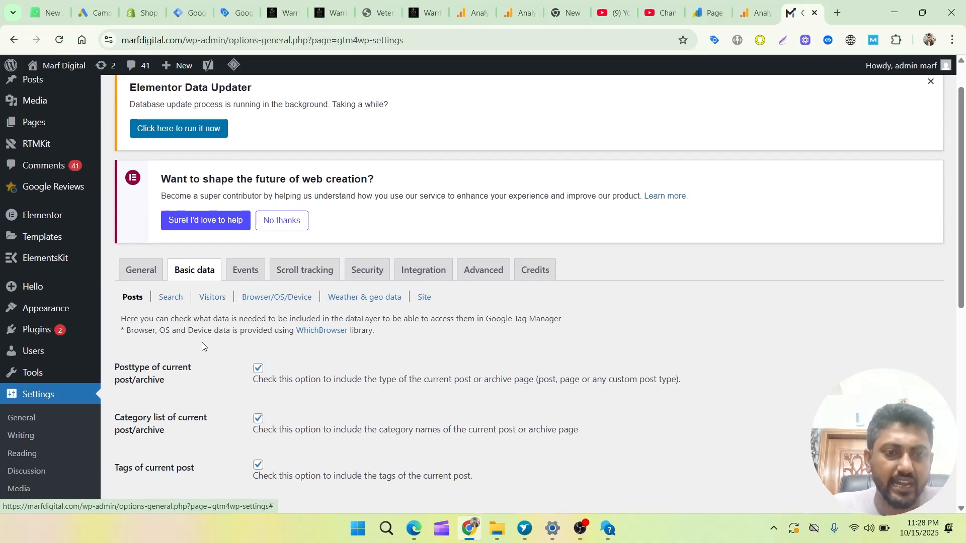
pyautogui.scroll(-5, 202, 342)
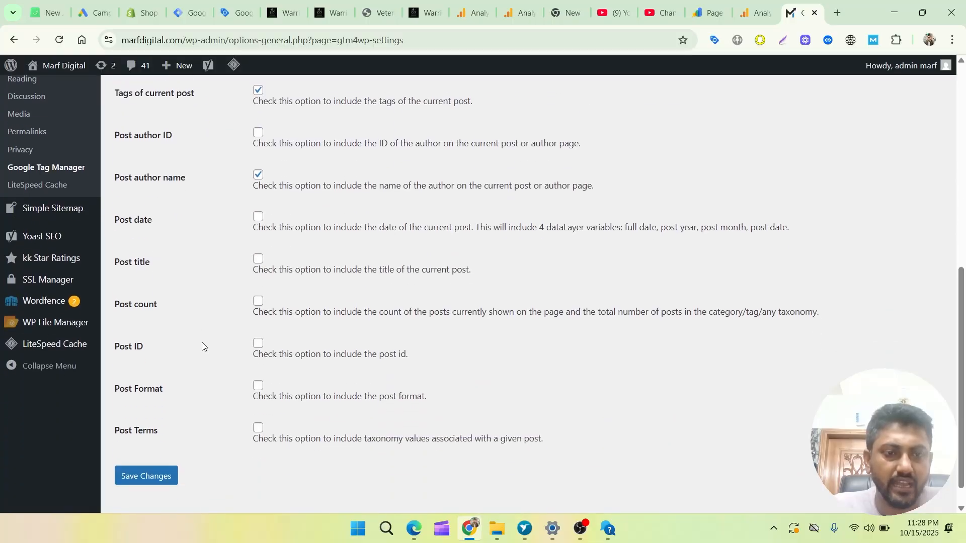
pyautogui.scroll(5, 201, 342)
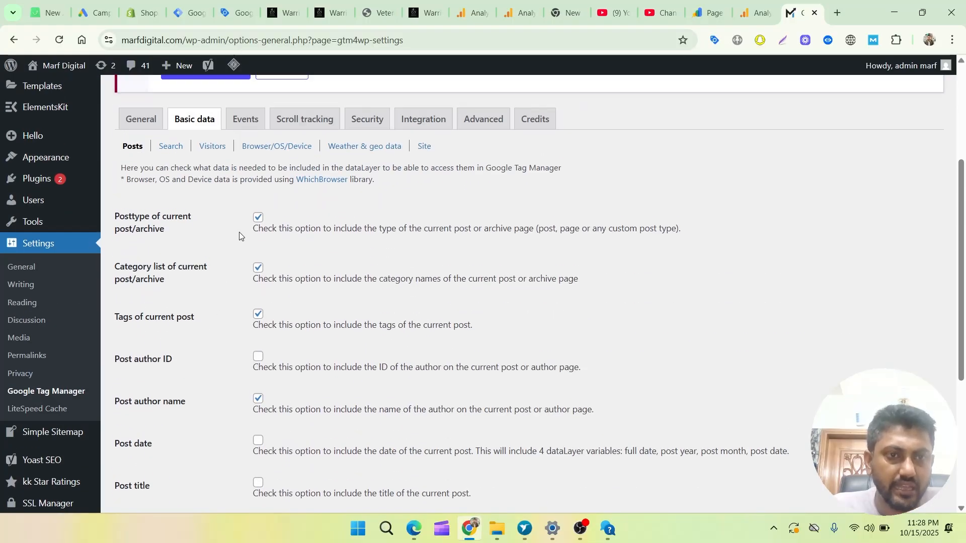
pyautogui.scroll(1, 234, 298)
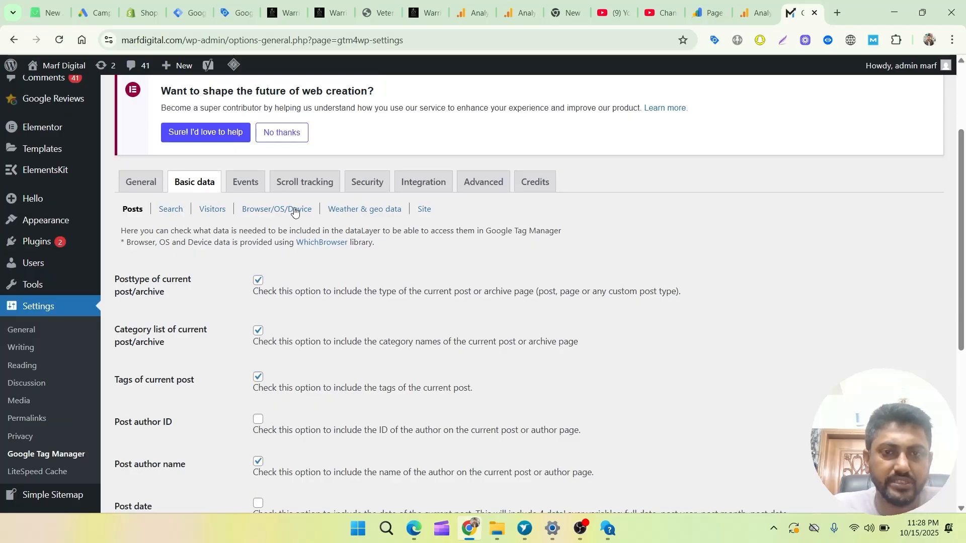
# Look through GTM4WP's Events, Scroll tracking, Security, Integration and Advanced settings.
pyautogui.click(242, 190)
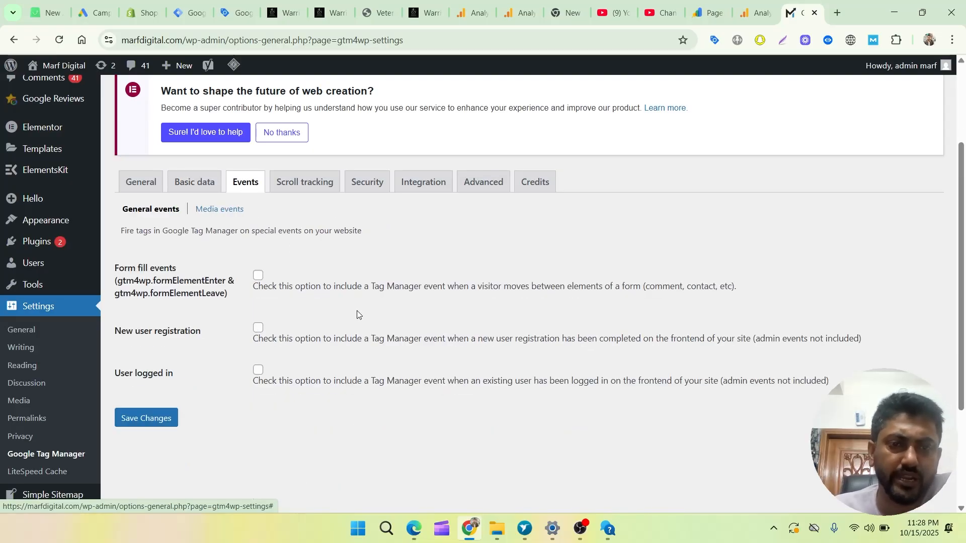
pyautogui.click(299, 190)
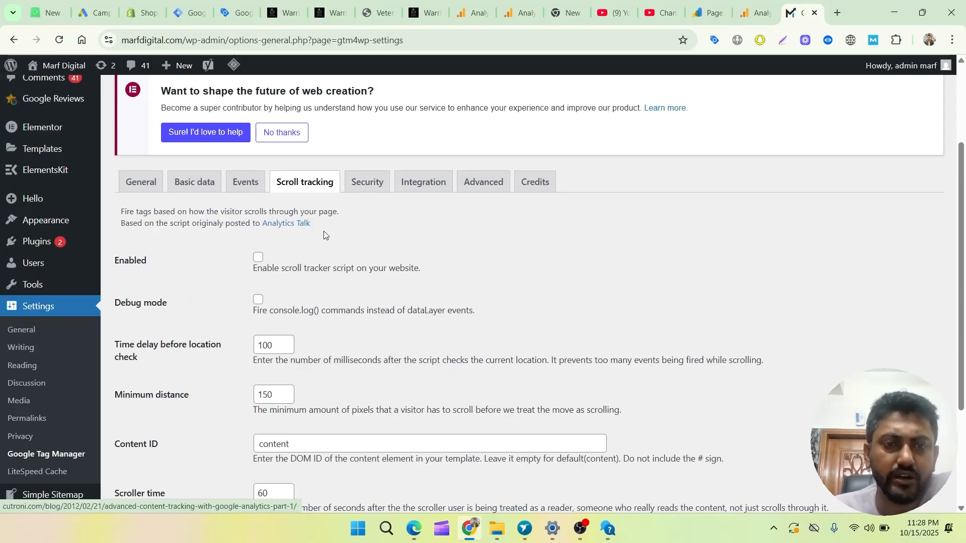
pyautogui.click(372, 192)
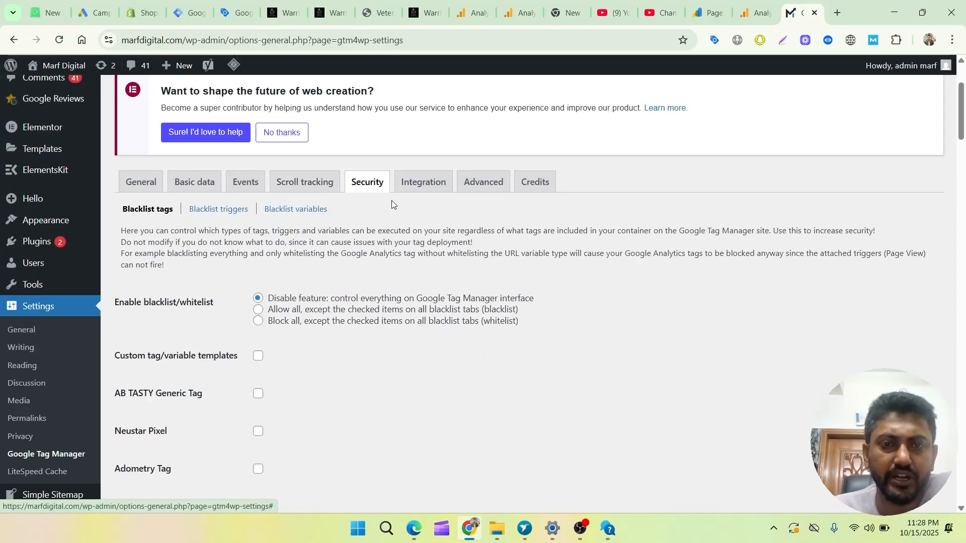
pyautogui.click(422, 188)
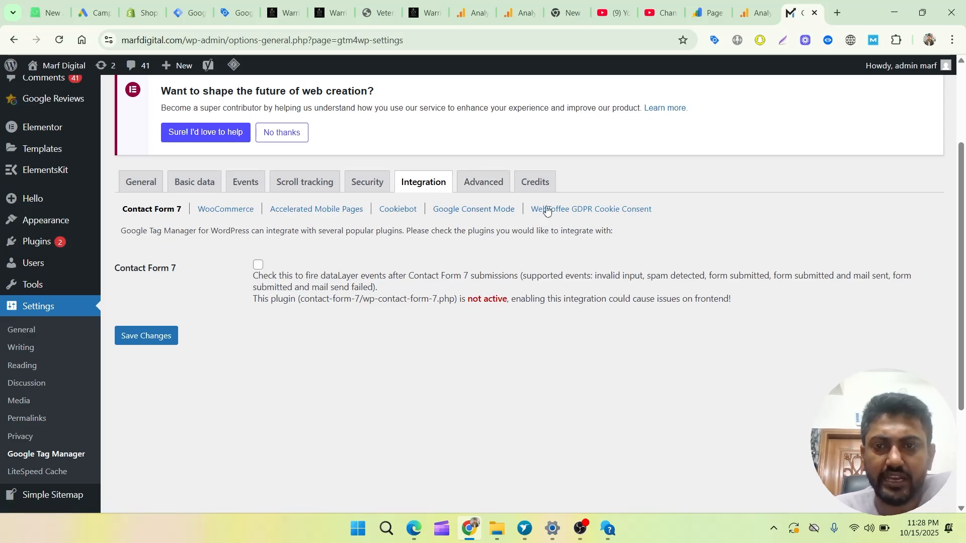
pyautogui.click(499, 185)
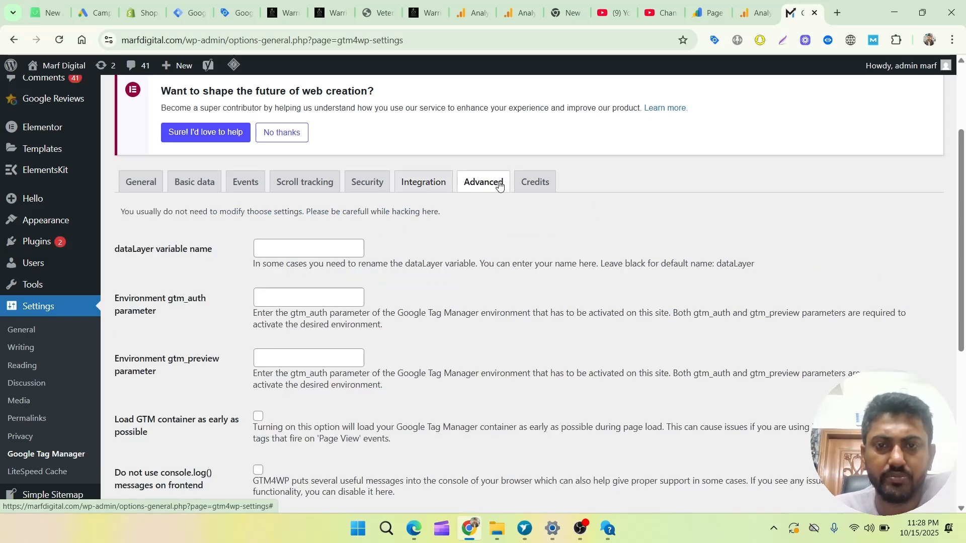
pyautogui.scroll(-1, 440, 334)
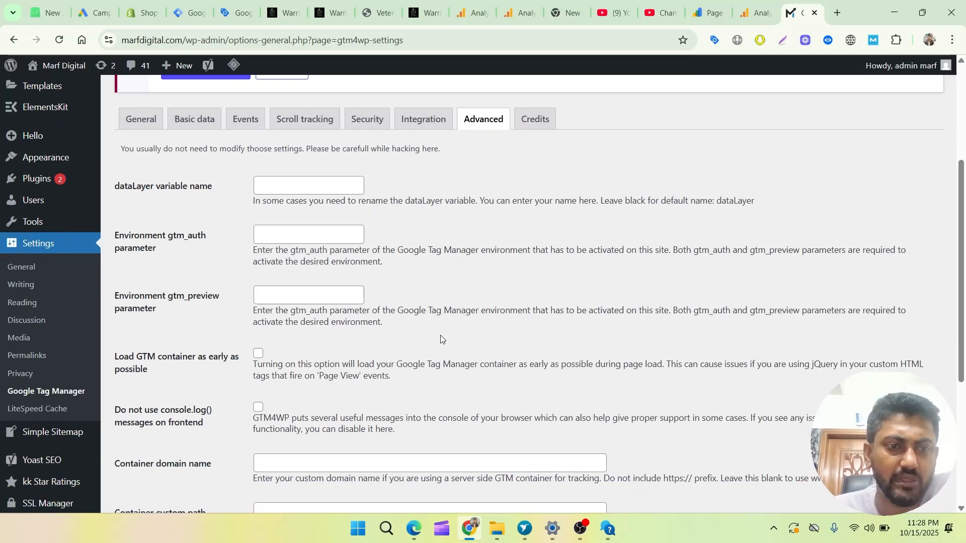
pyautogui.scroll(1, 440, 335)
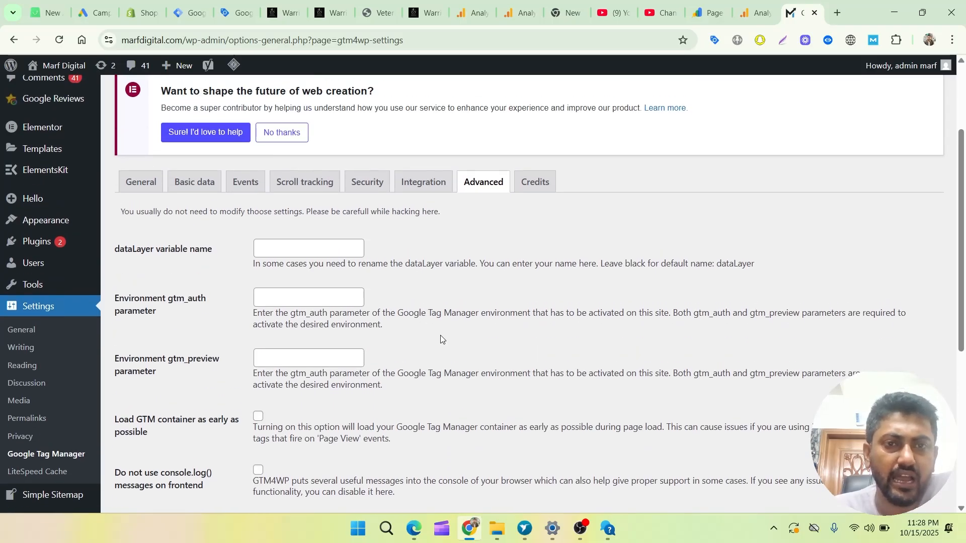
# Examine the e-commerce tracking and data layer options of GTM4WP's WooCommerce integration.
pyautogui.click(427, 187)
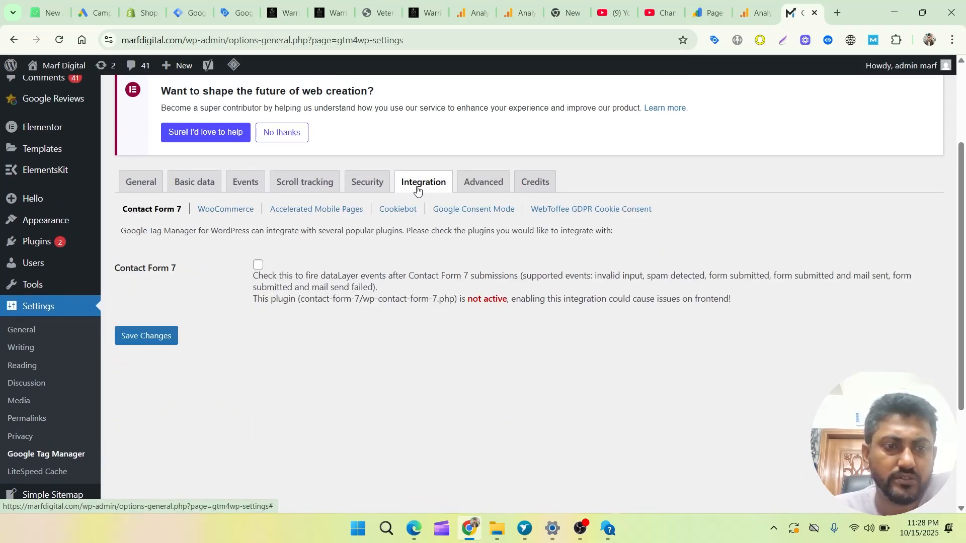
pyautogui.click(220, 209)
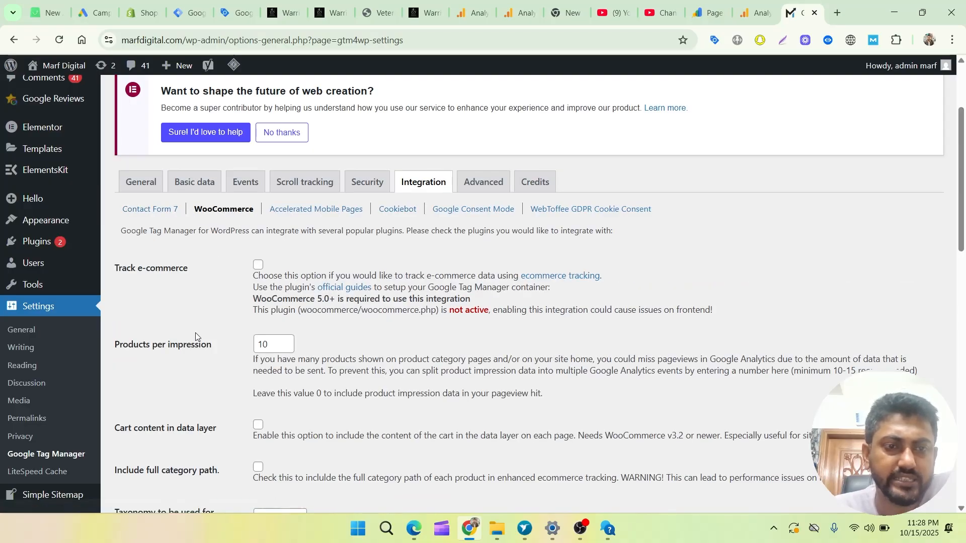
pyautogui.scroll(-2, 195, 334)
pyautogui.scroll(-3, 195, 336)
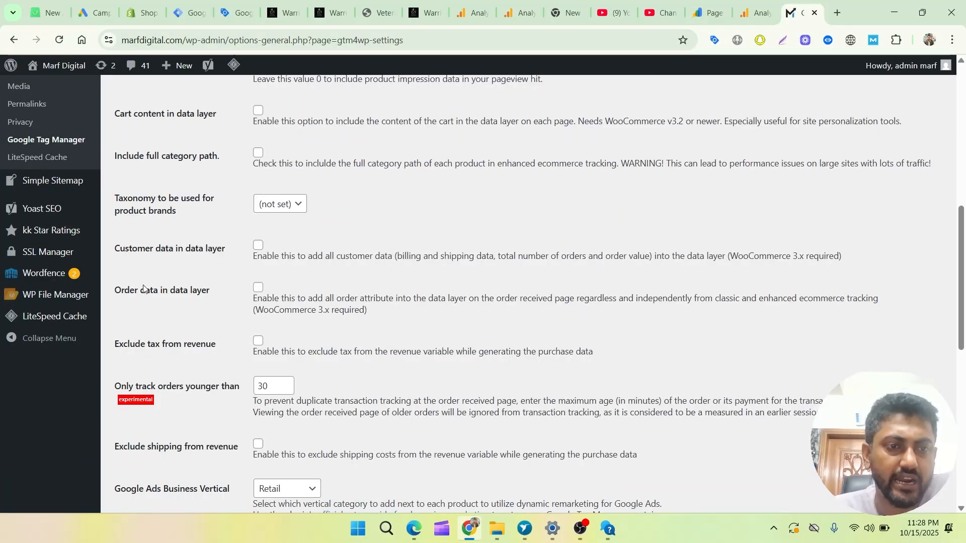
pyautogui.scroll(3, 232, 327)
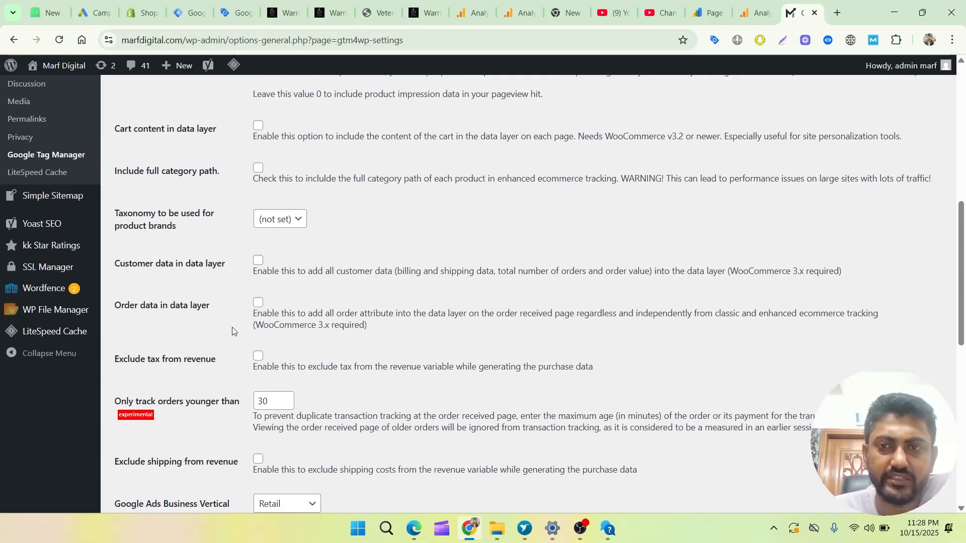
pyautogui.scroll(1, 233, 329)
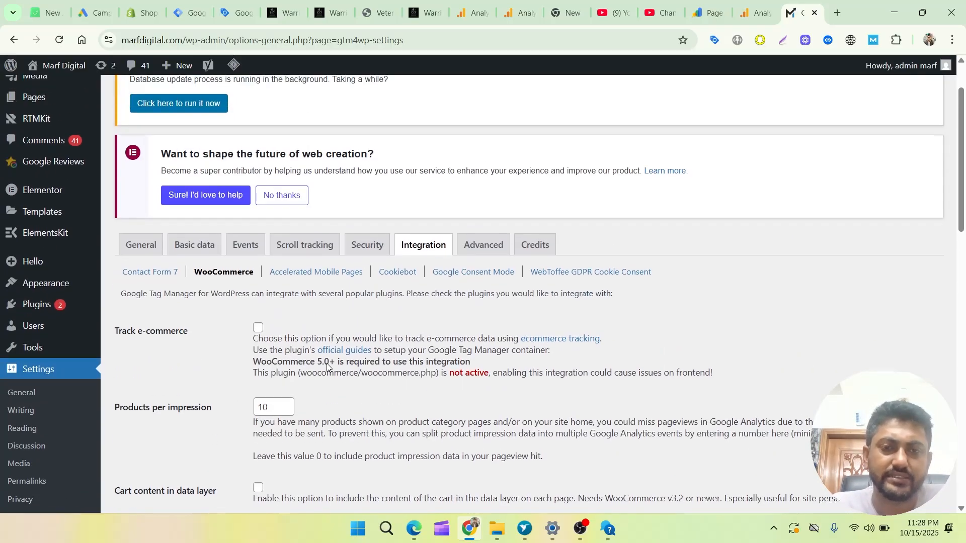
pyautogui.scroll(2, 329, 365)
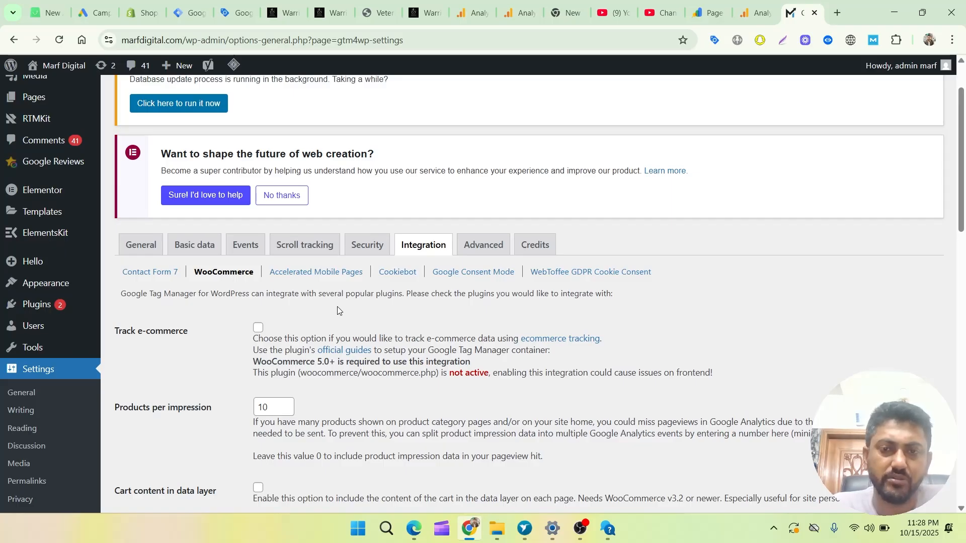